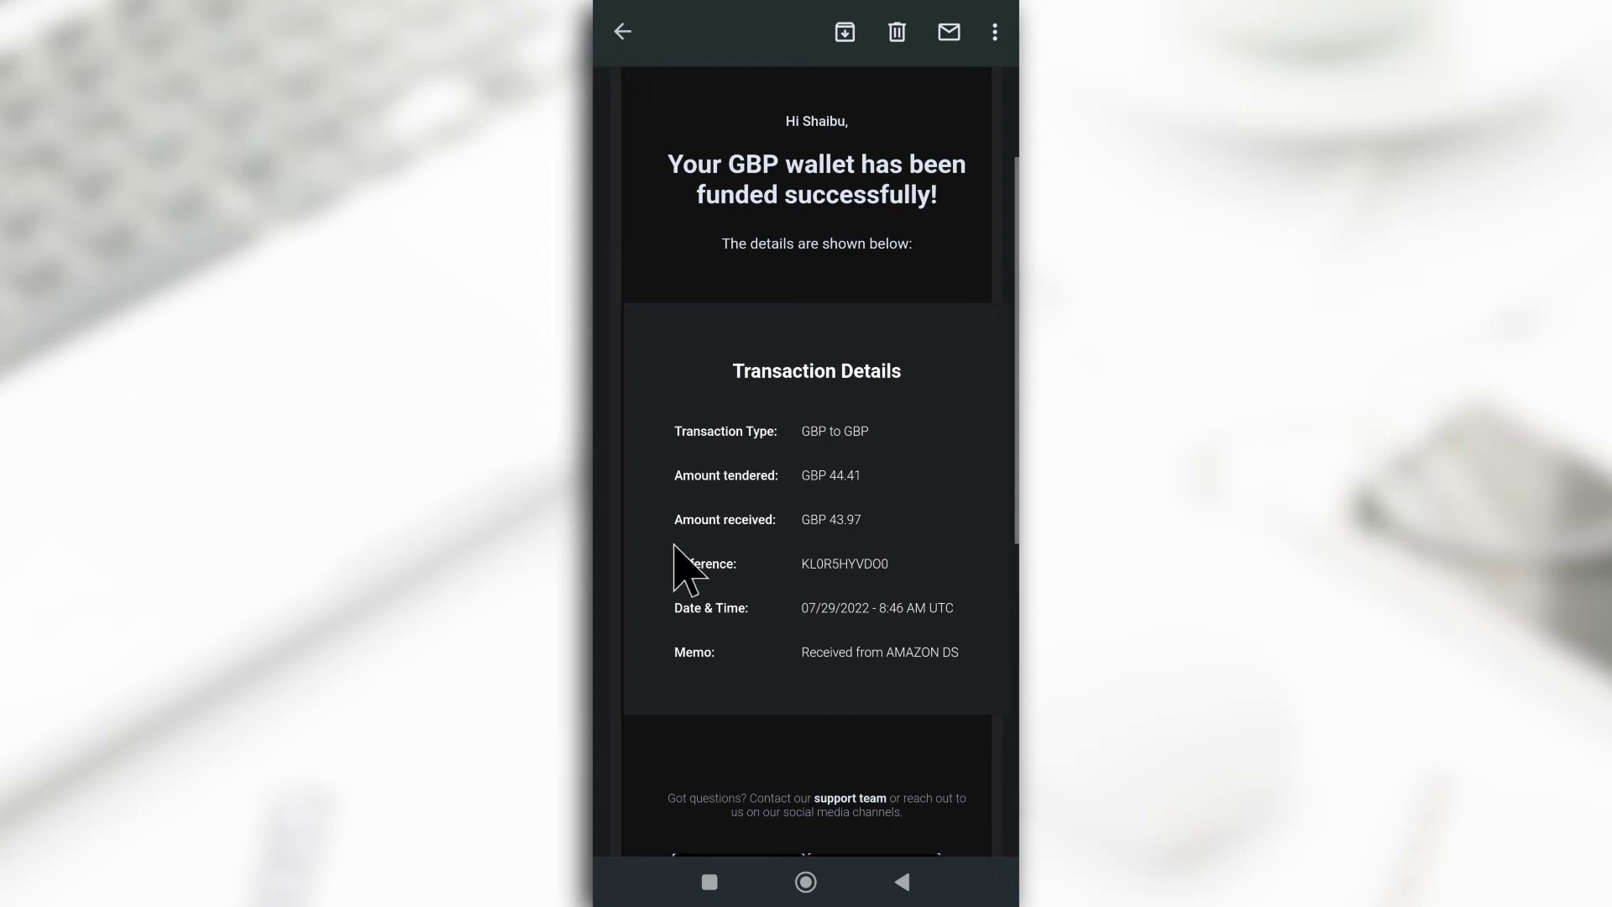
Read the GBP Wallet Funding Successful email, highlight its 'Received from AMAZON DS' memo, then go home
scroll(697, 168, up, 4)
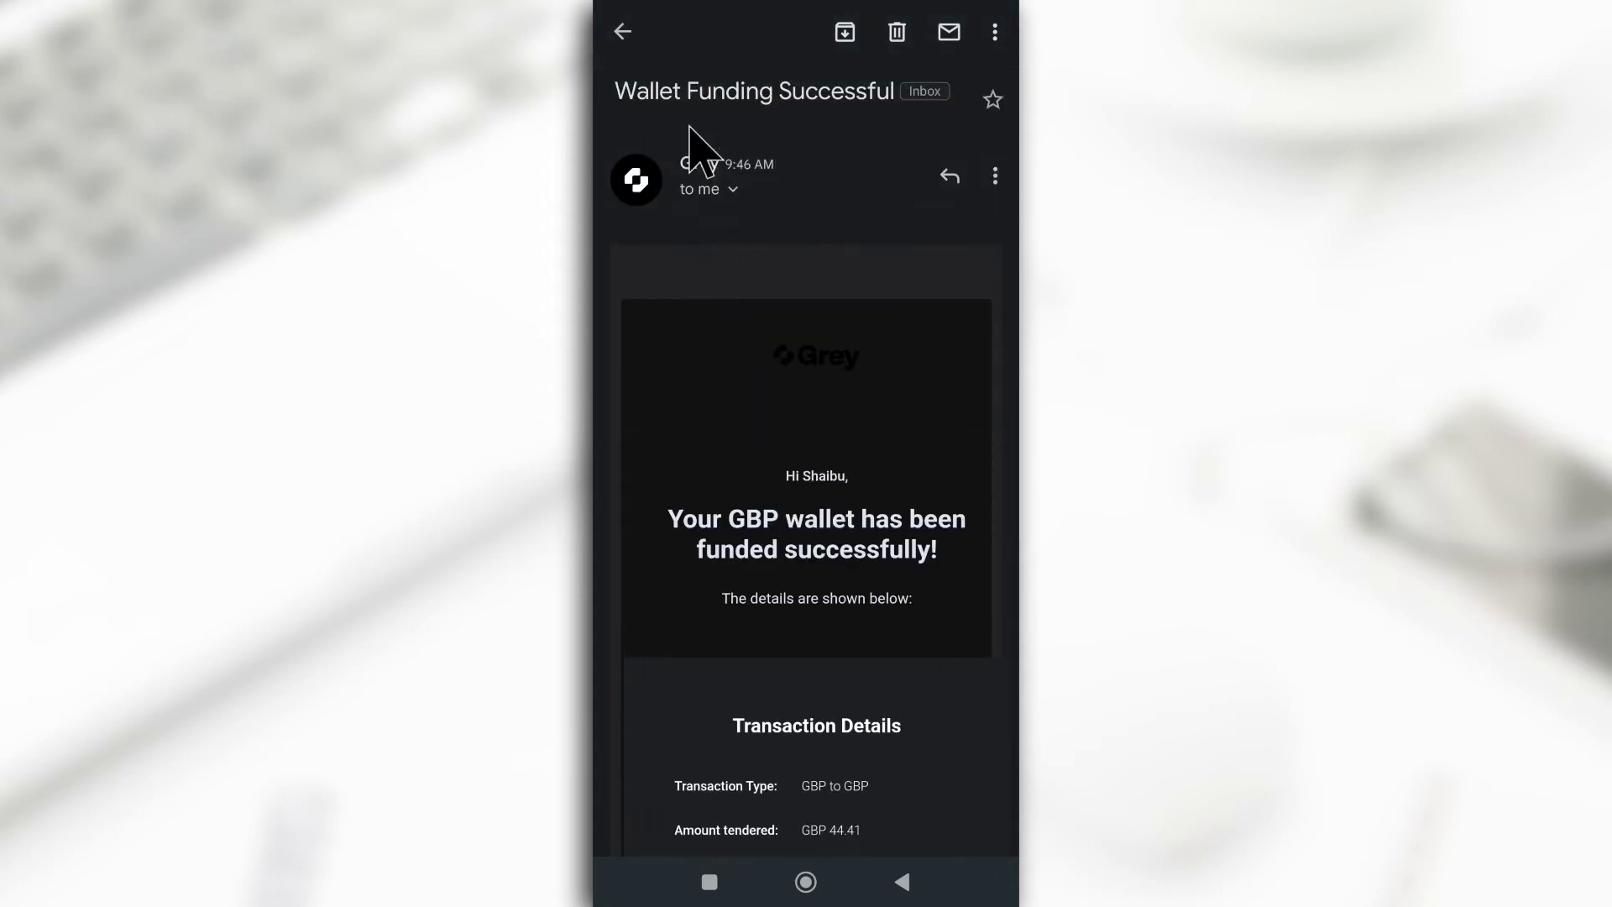
scroll(707, 464, down, 3)
scroll(707, 464, down, 3)
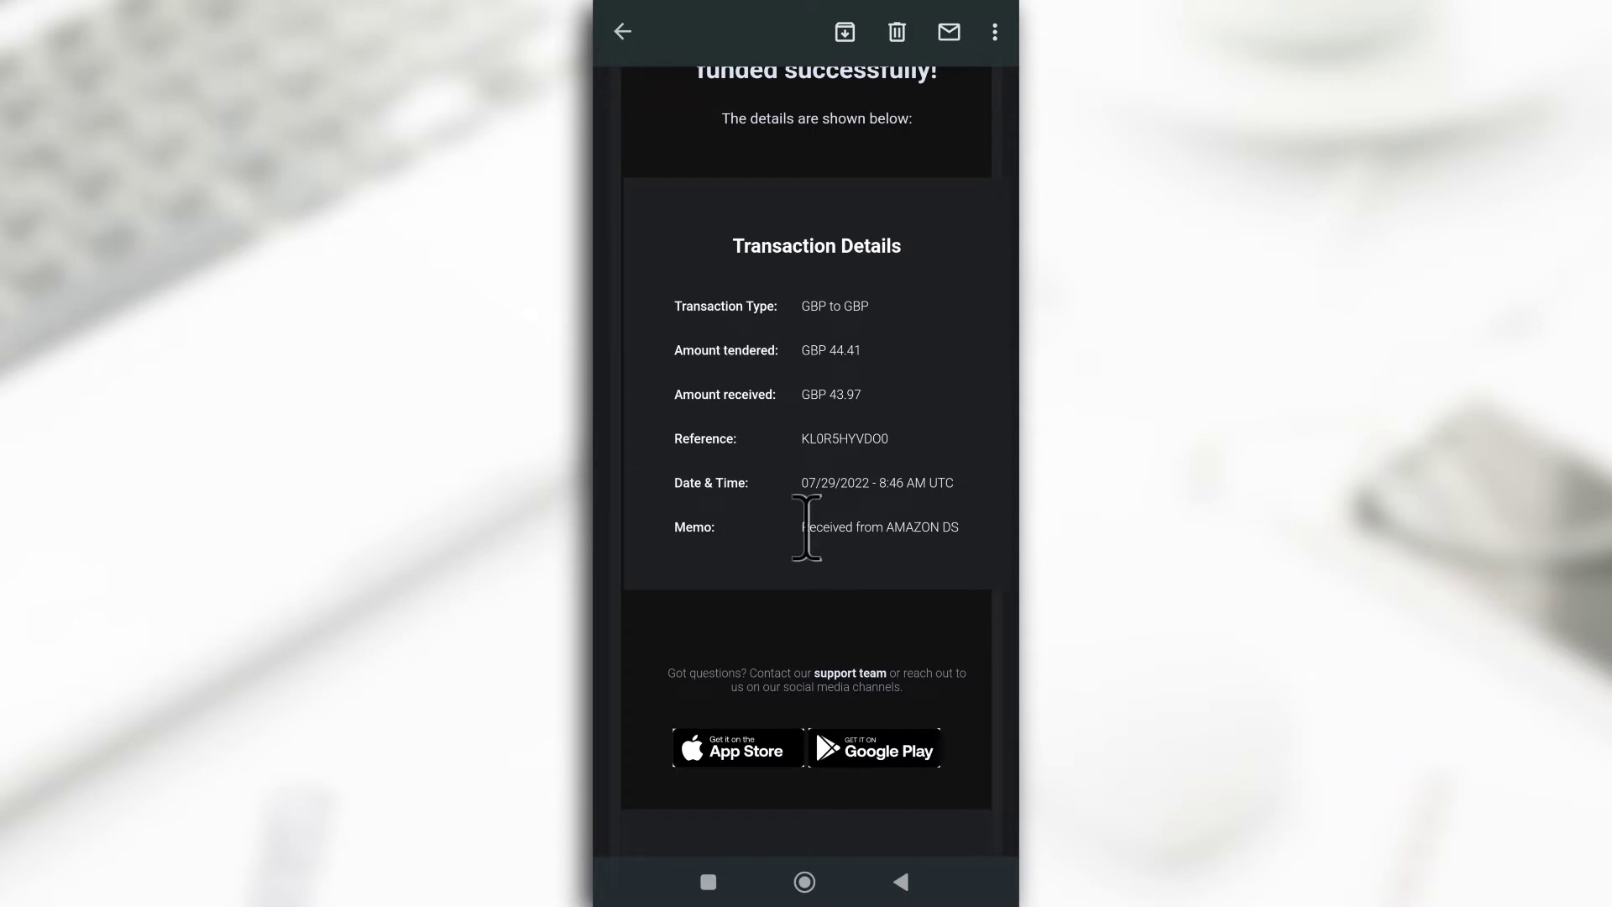
drag(807, 528, 963, 538)
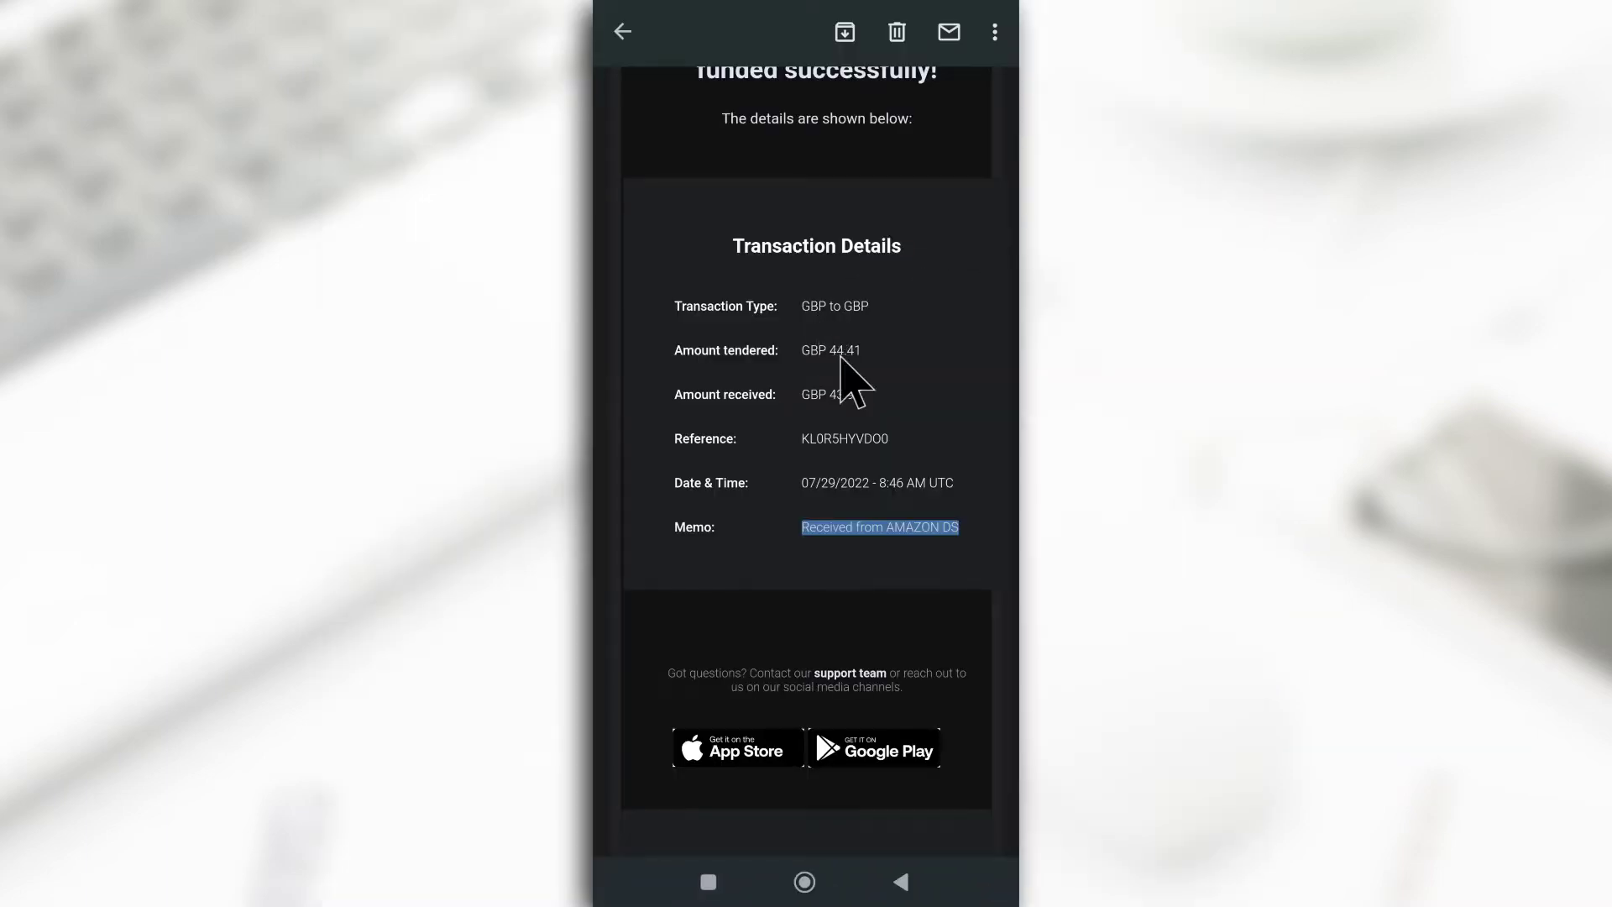
click(897, 358)
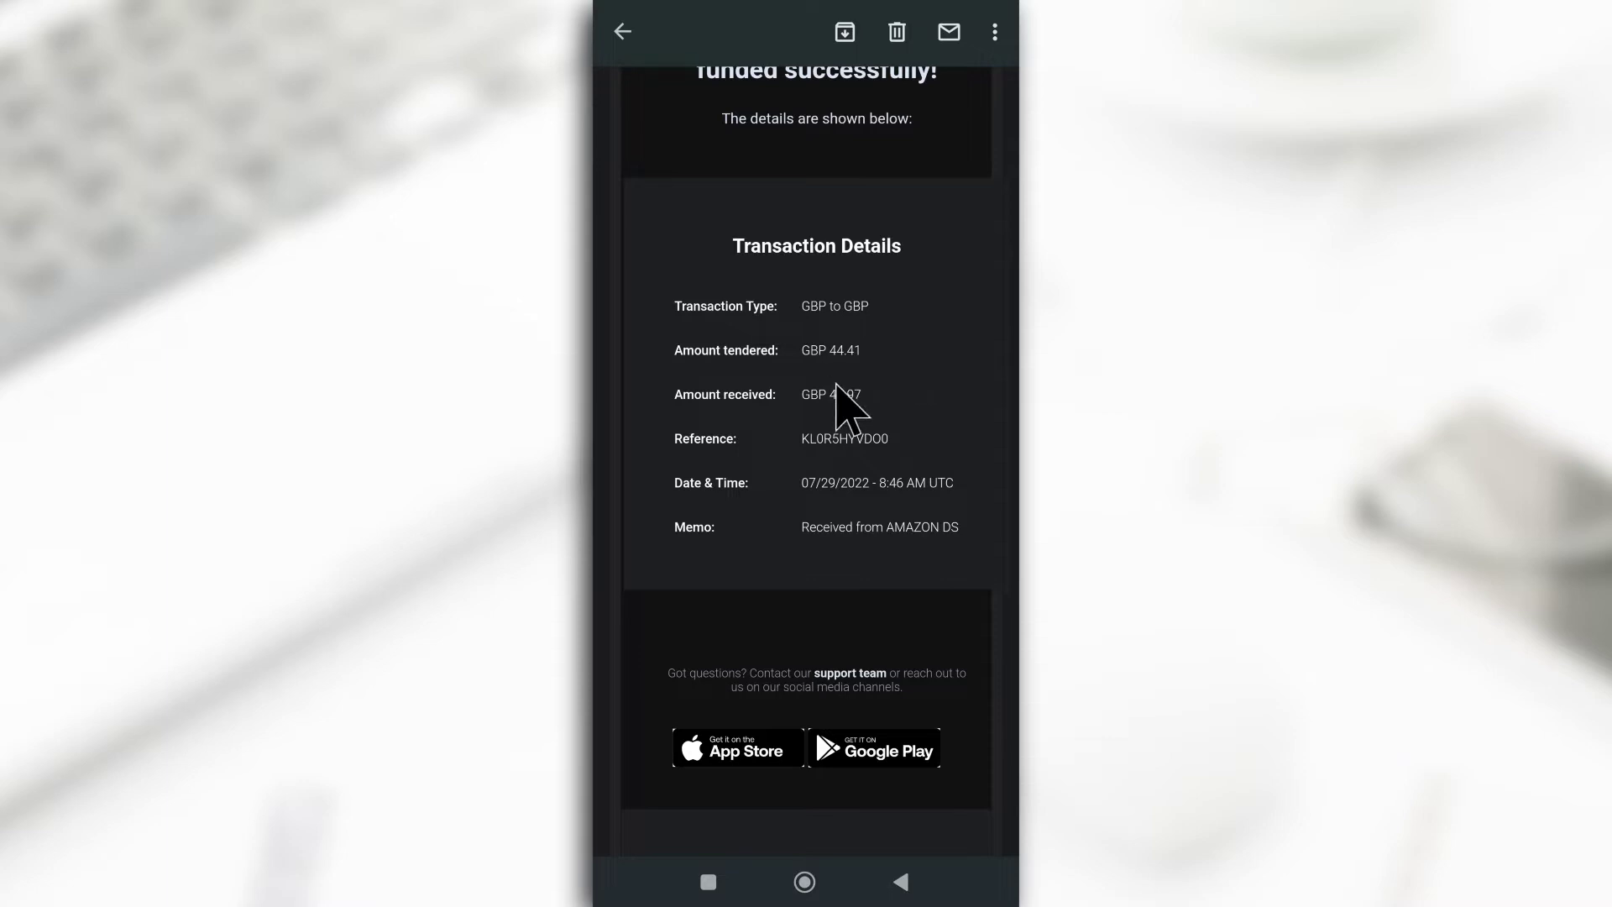
click(804, 882)
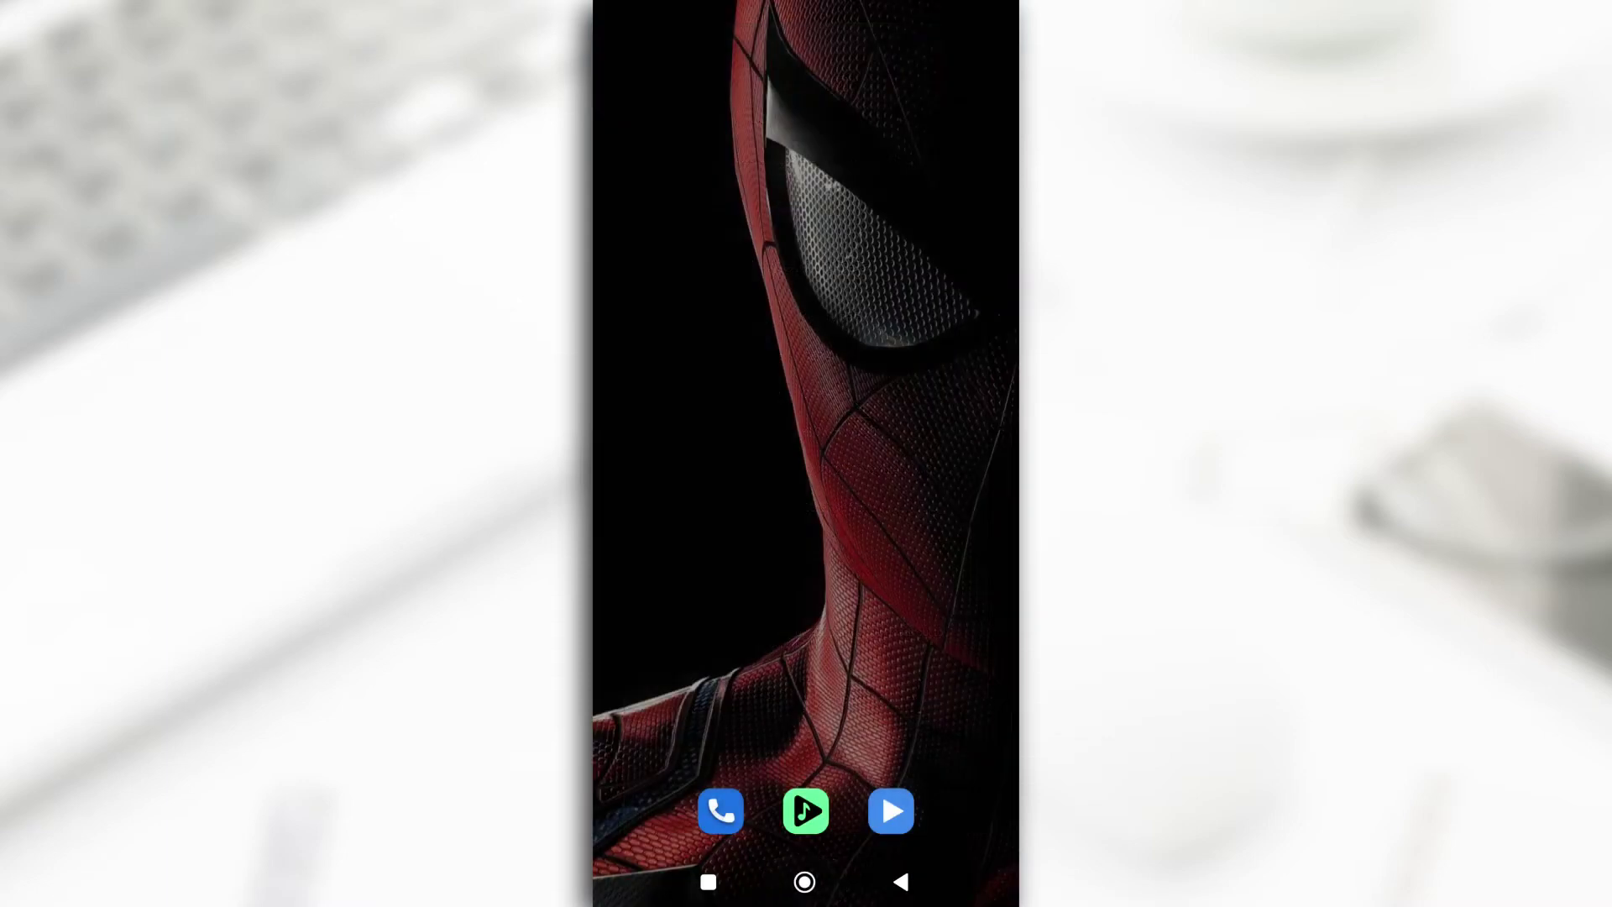
Place the Grey app on the home screen and launch it to the £43.97 balance
drag(779, 585, 779, 252)
drag(864, 593, 806, 659)
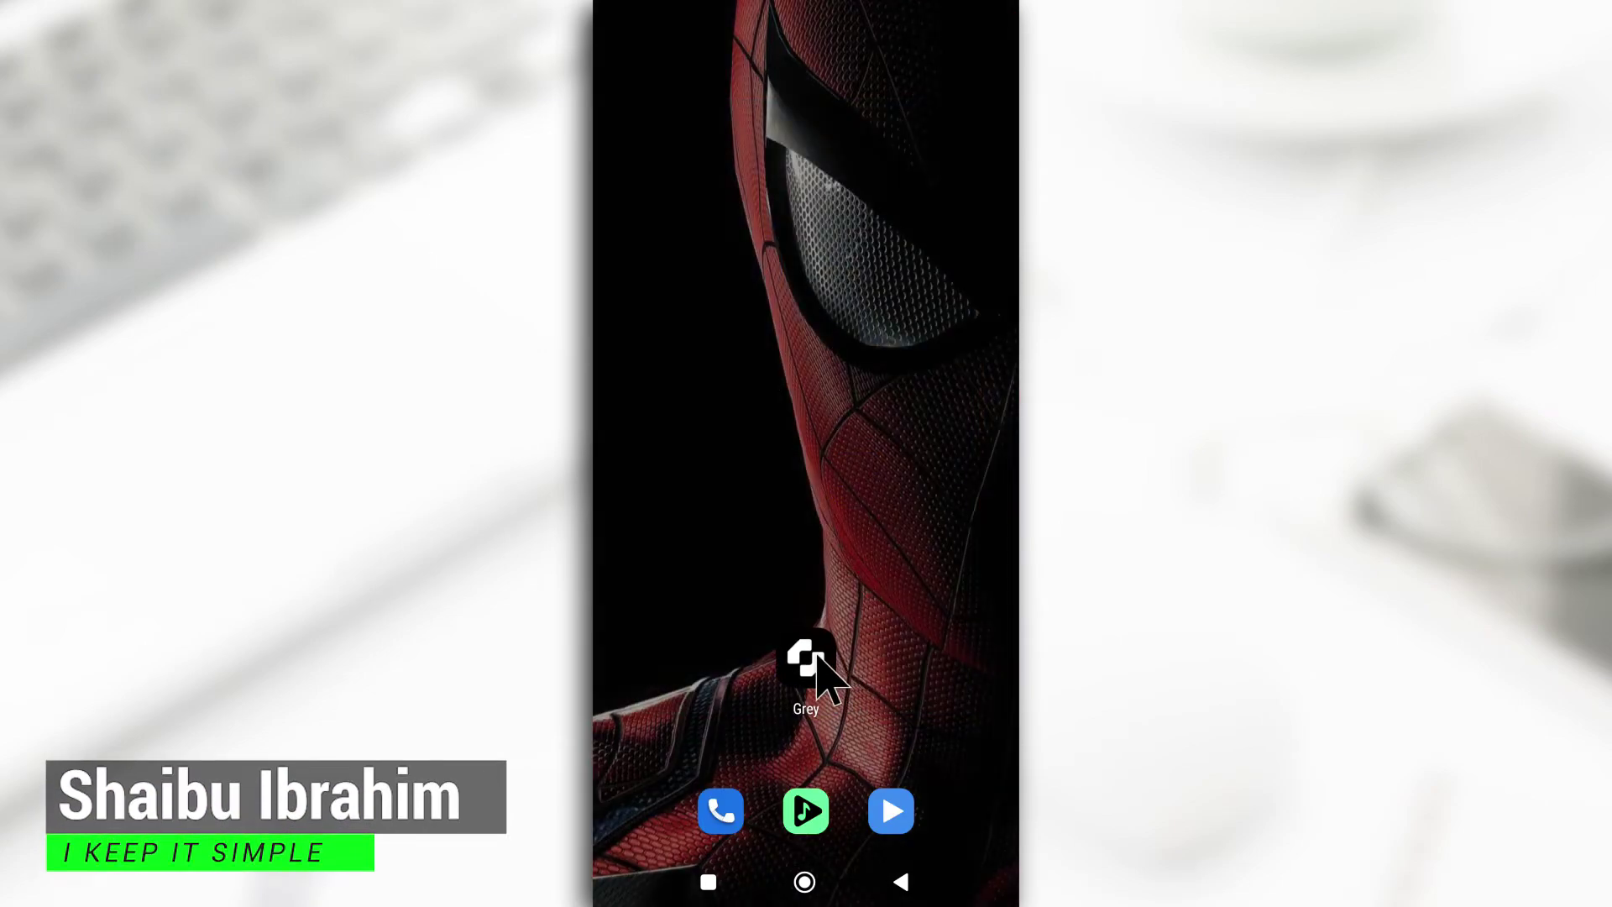
click(812, 663)
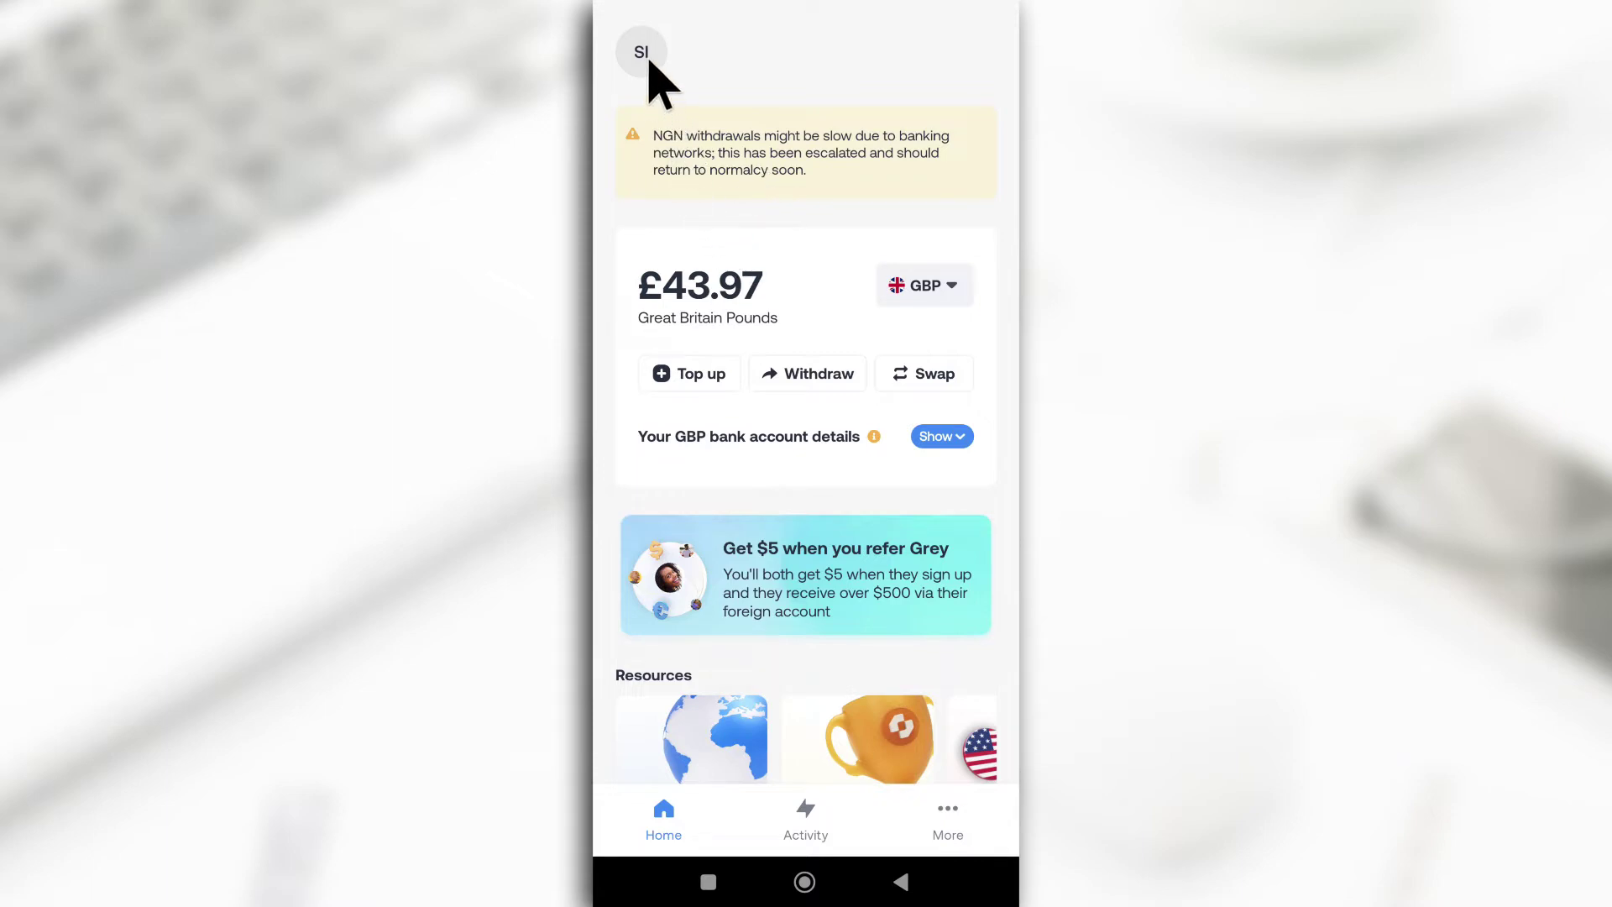
Show the Nigerian Naira beneficiaries list under Saved cards & recipients, which is empty
click(947, 811)
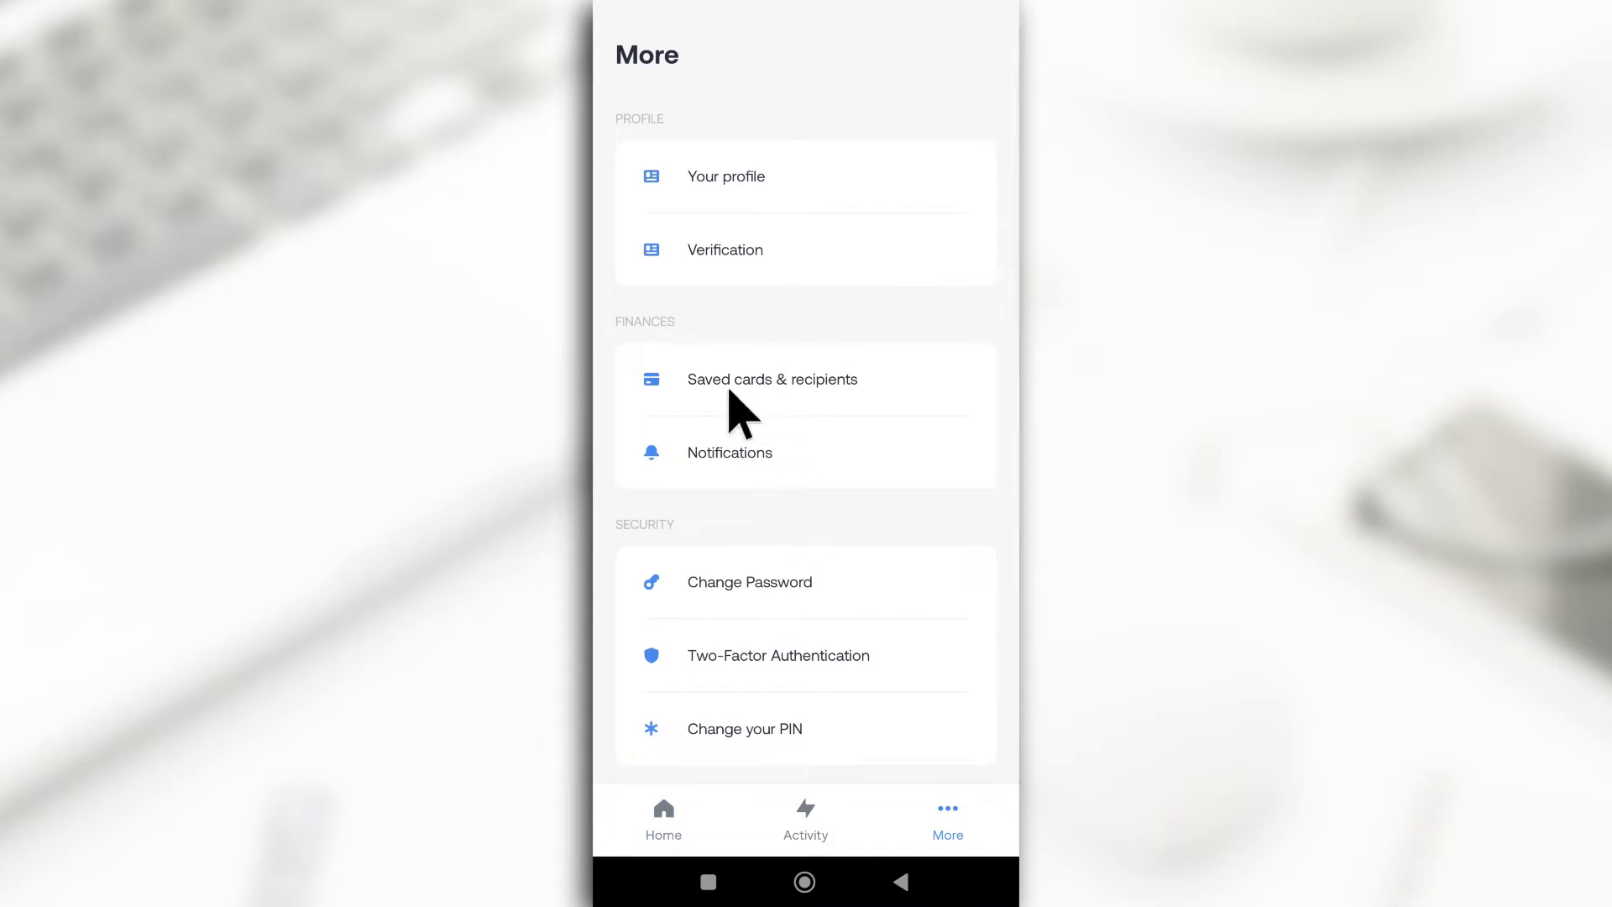
click(806, 382)
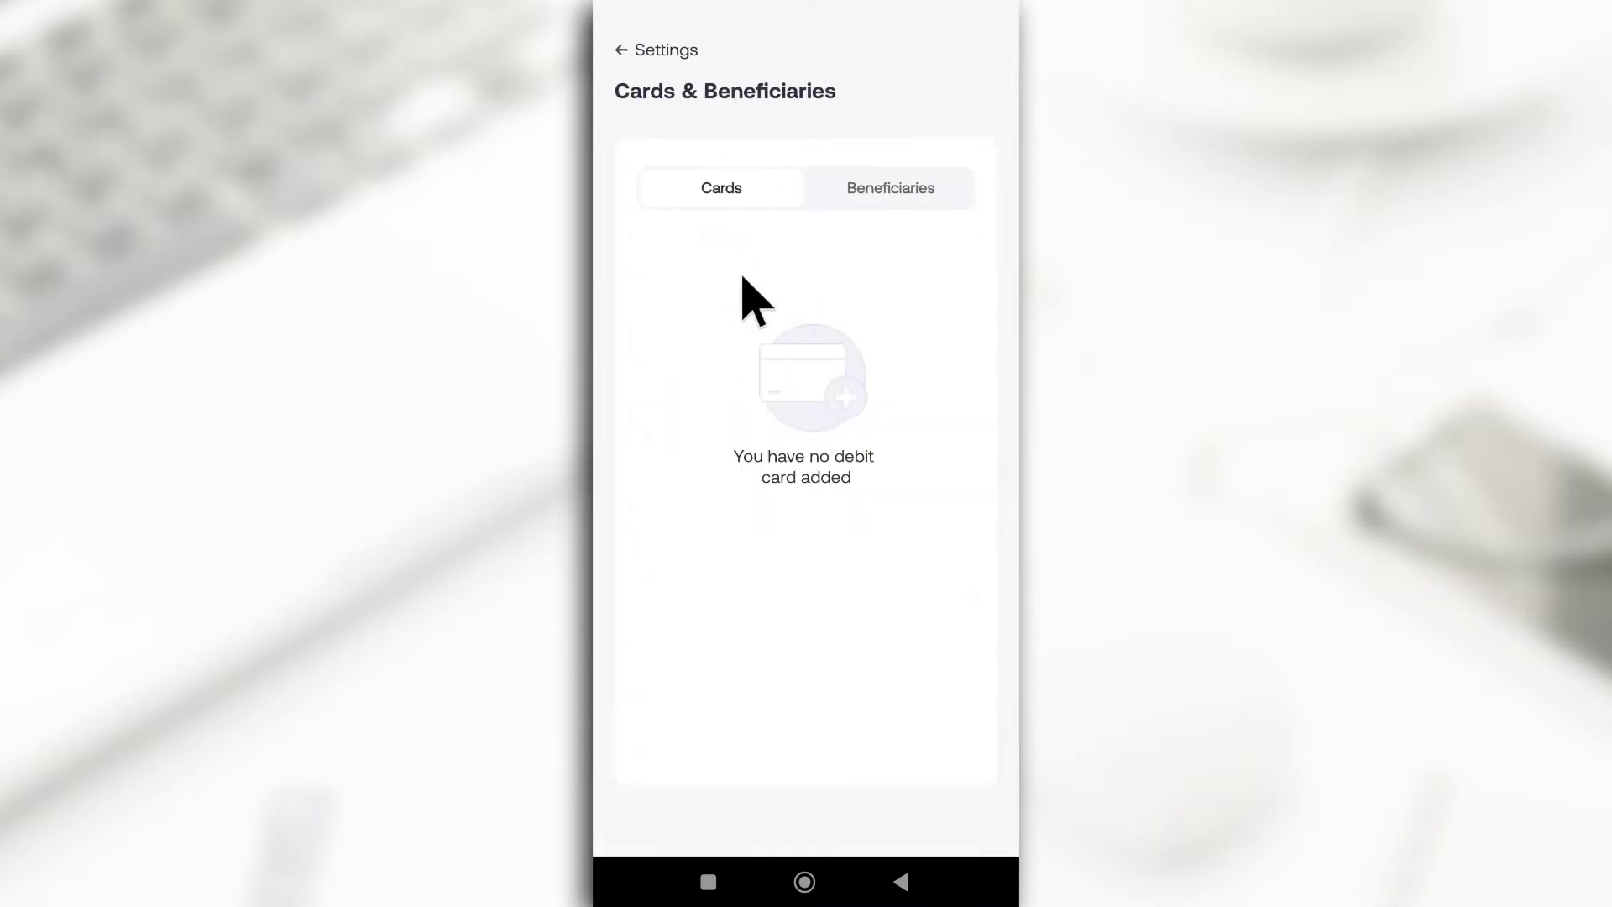
click(869, 192)
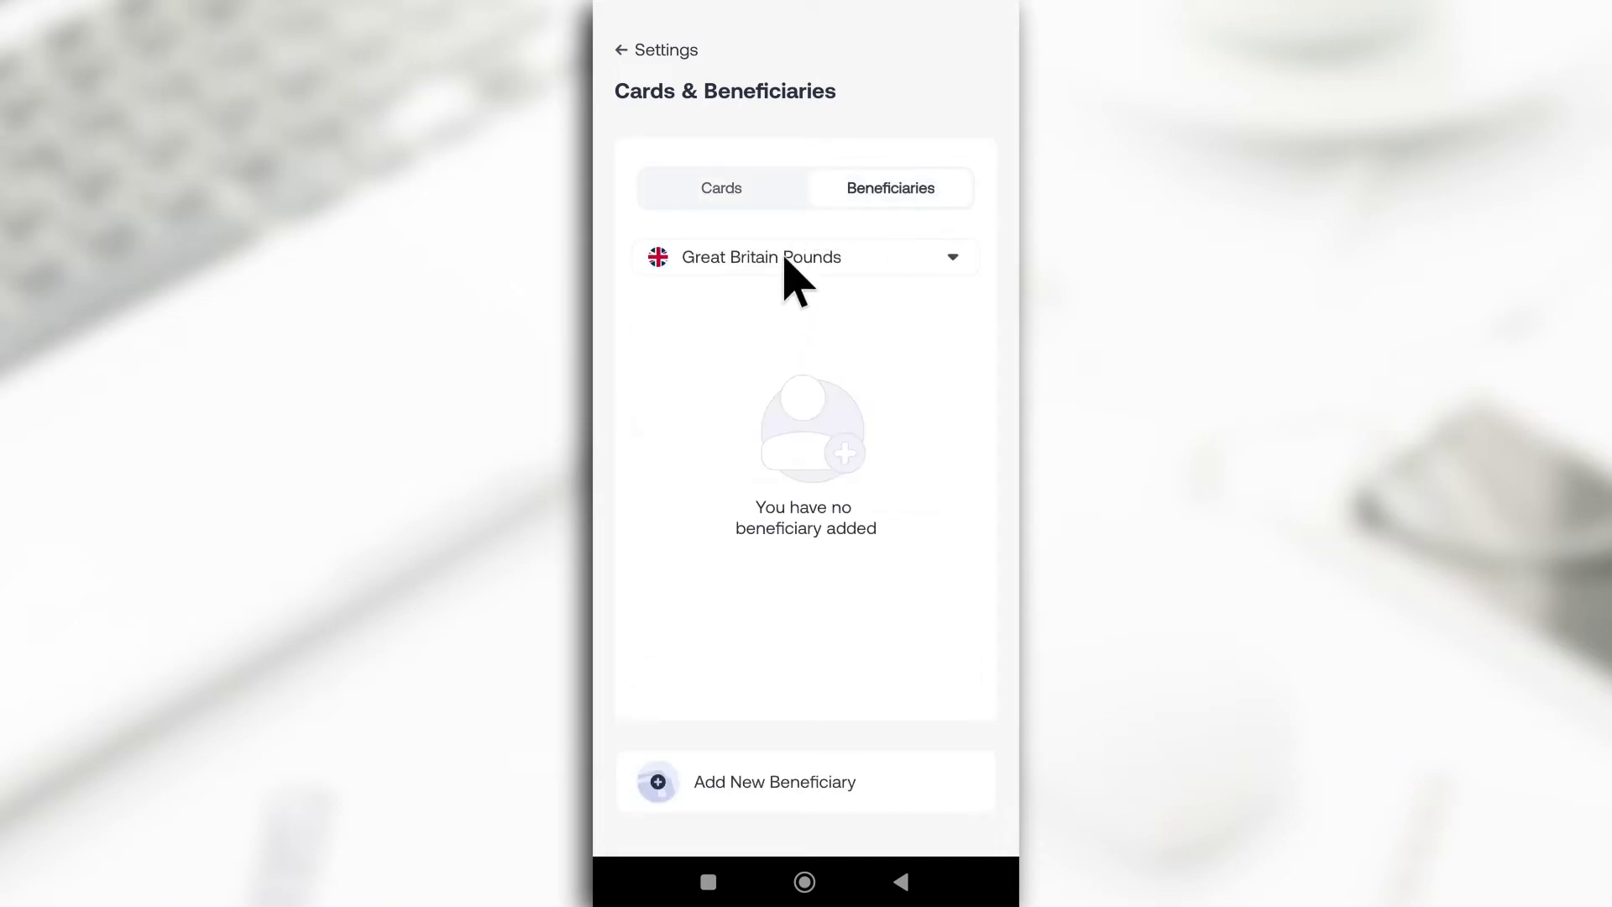
click(785, 260)
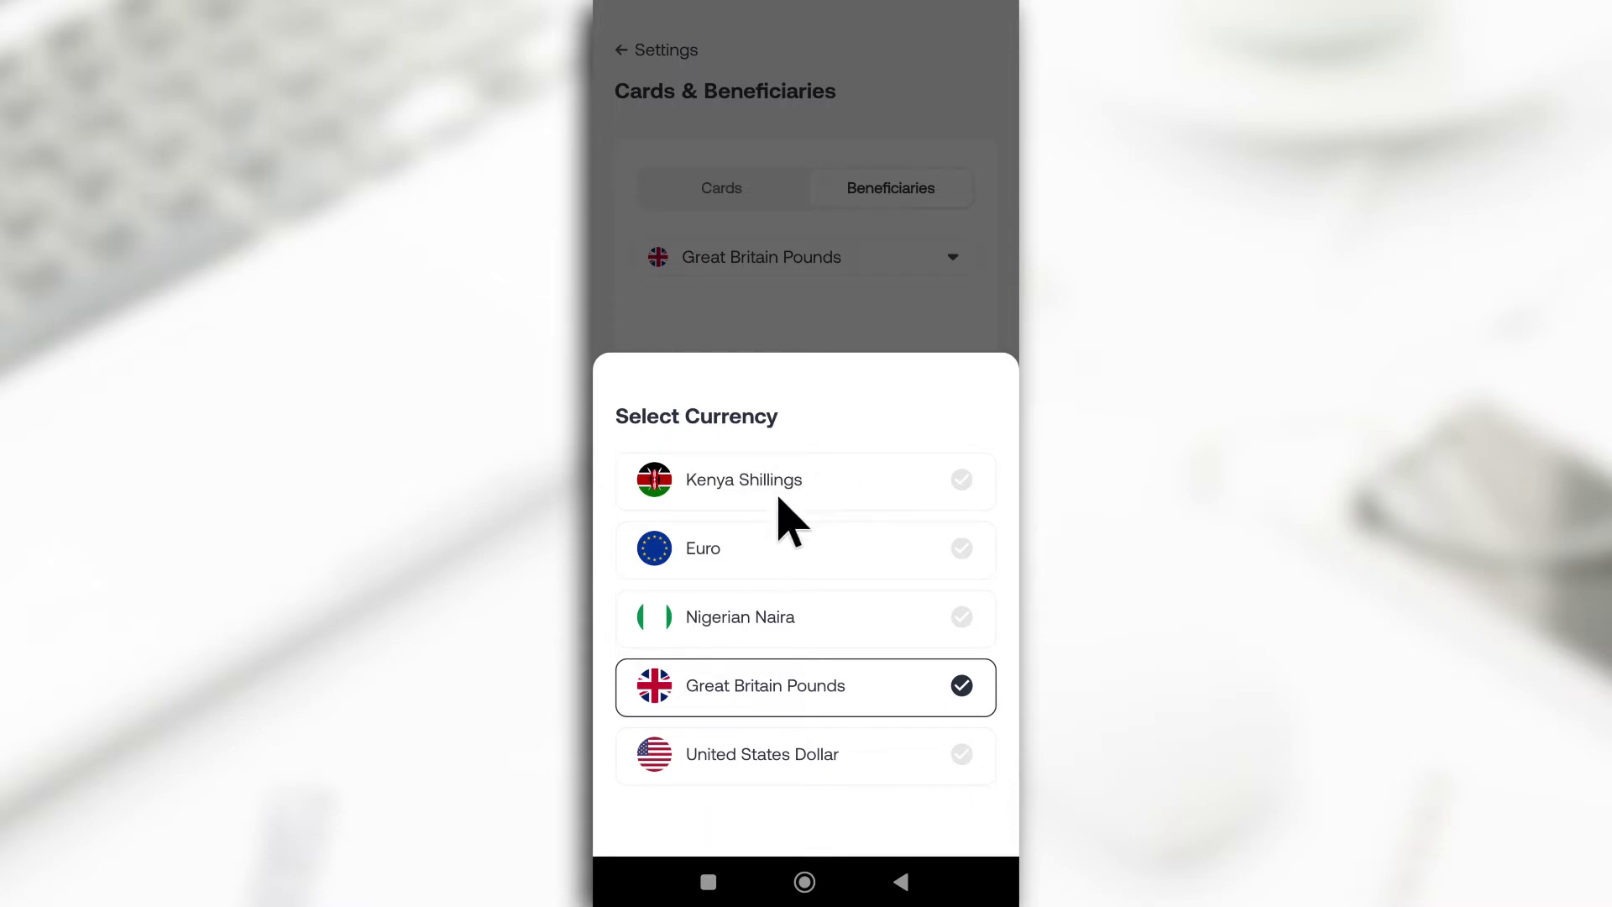
click(808, 614)
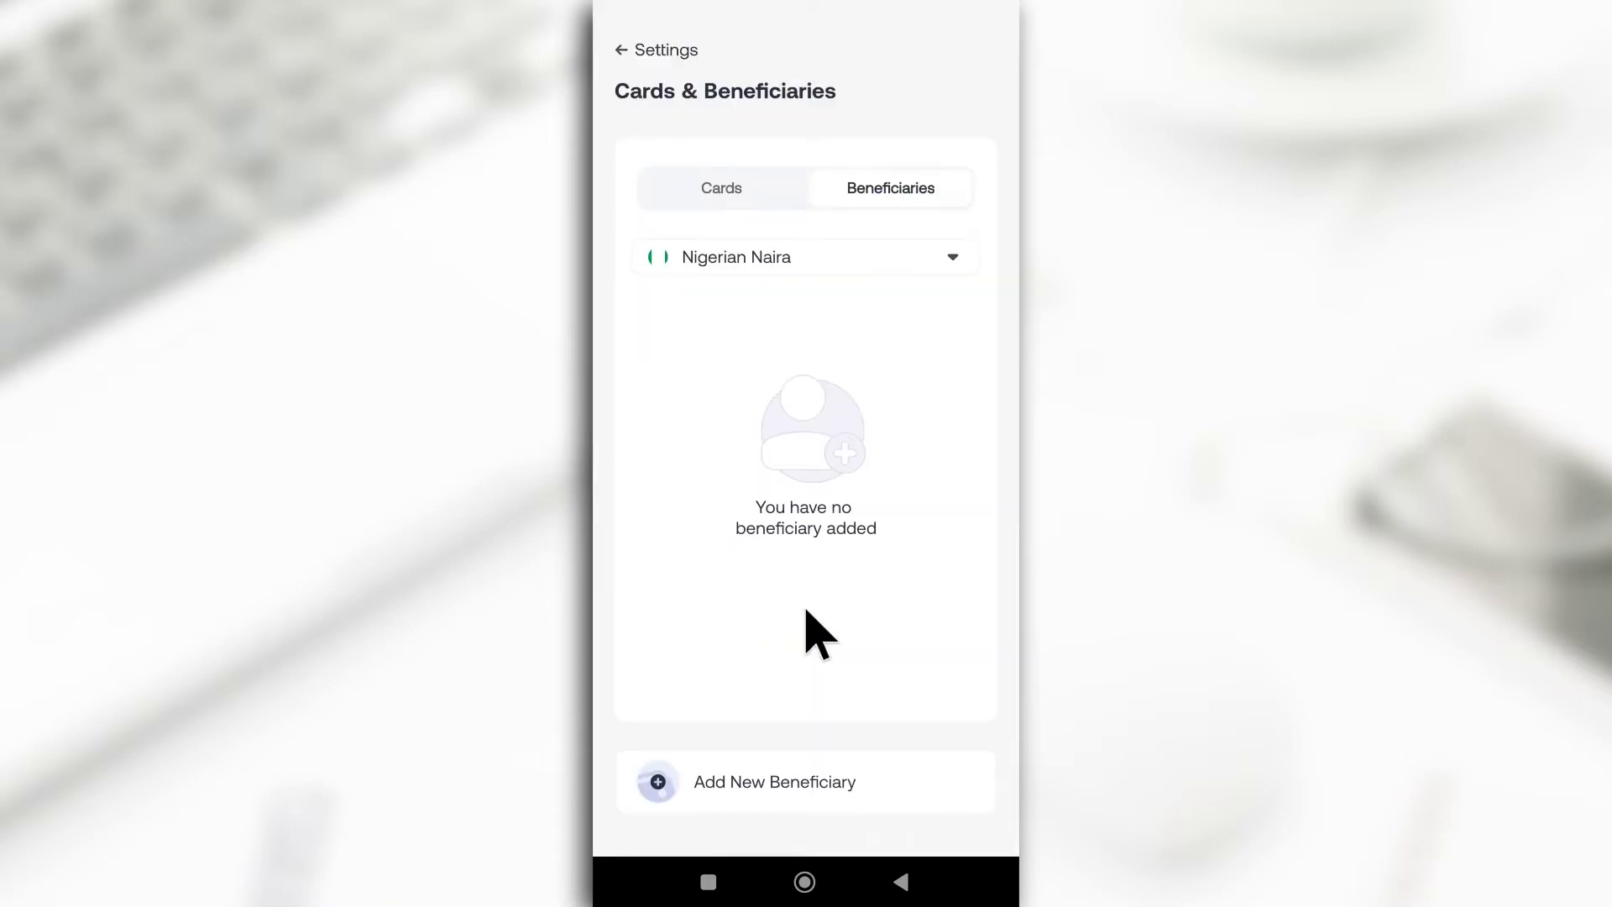
Add a new Kuda bank beneficiary using the pasted account number
click(667, 785)
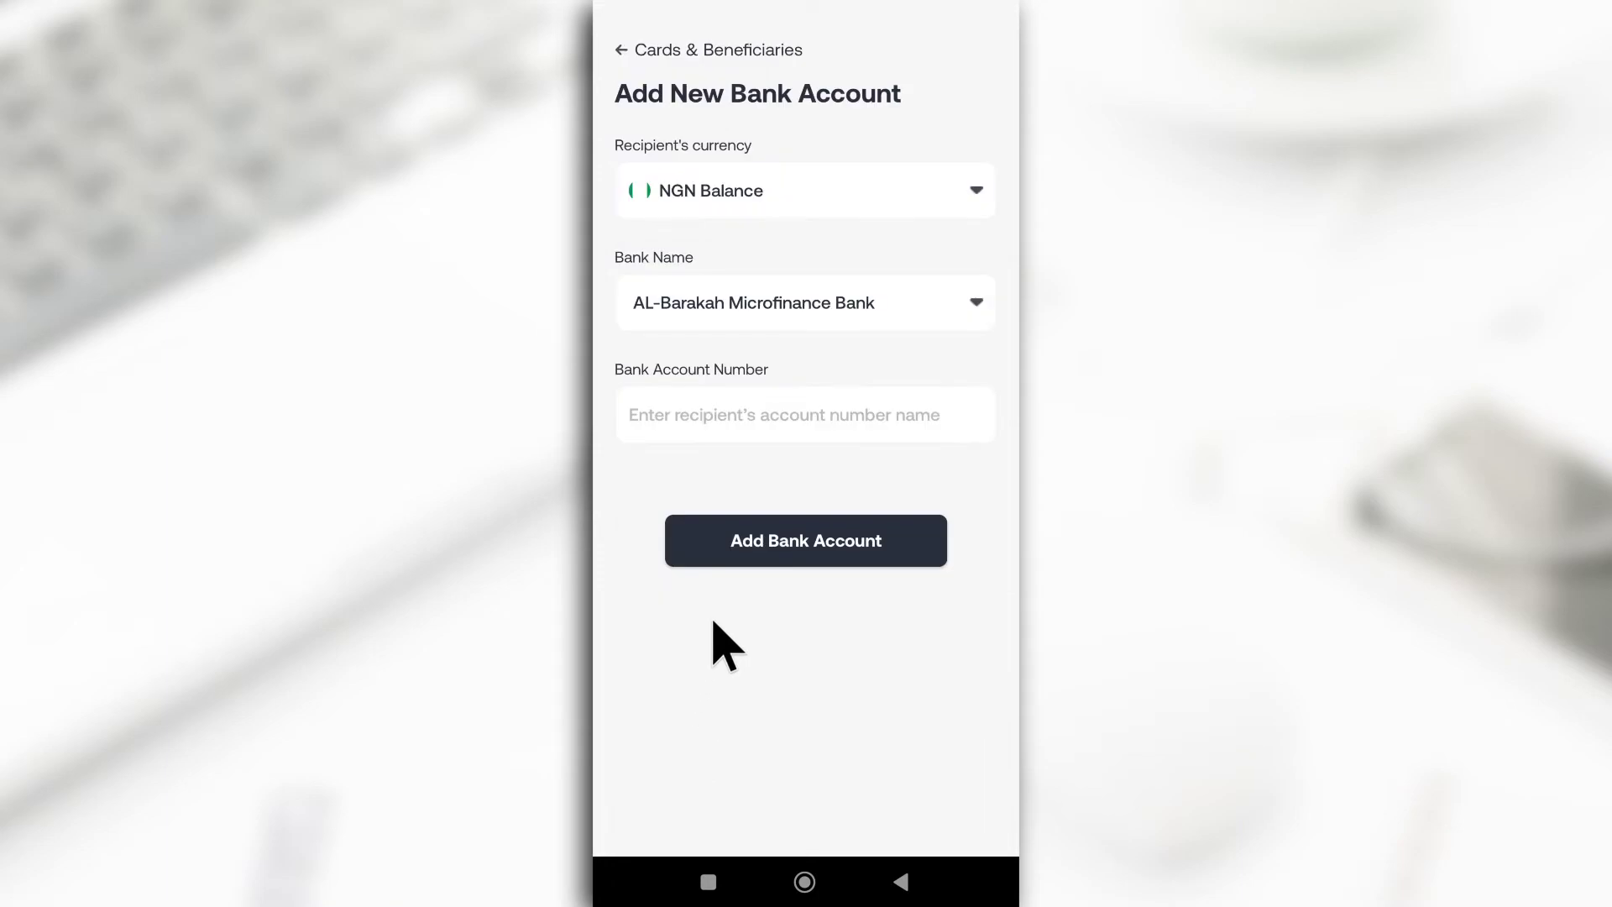
click(823, 310)
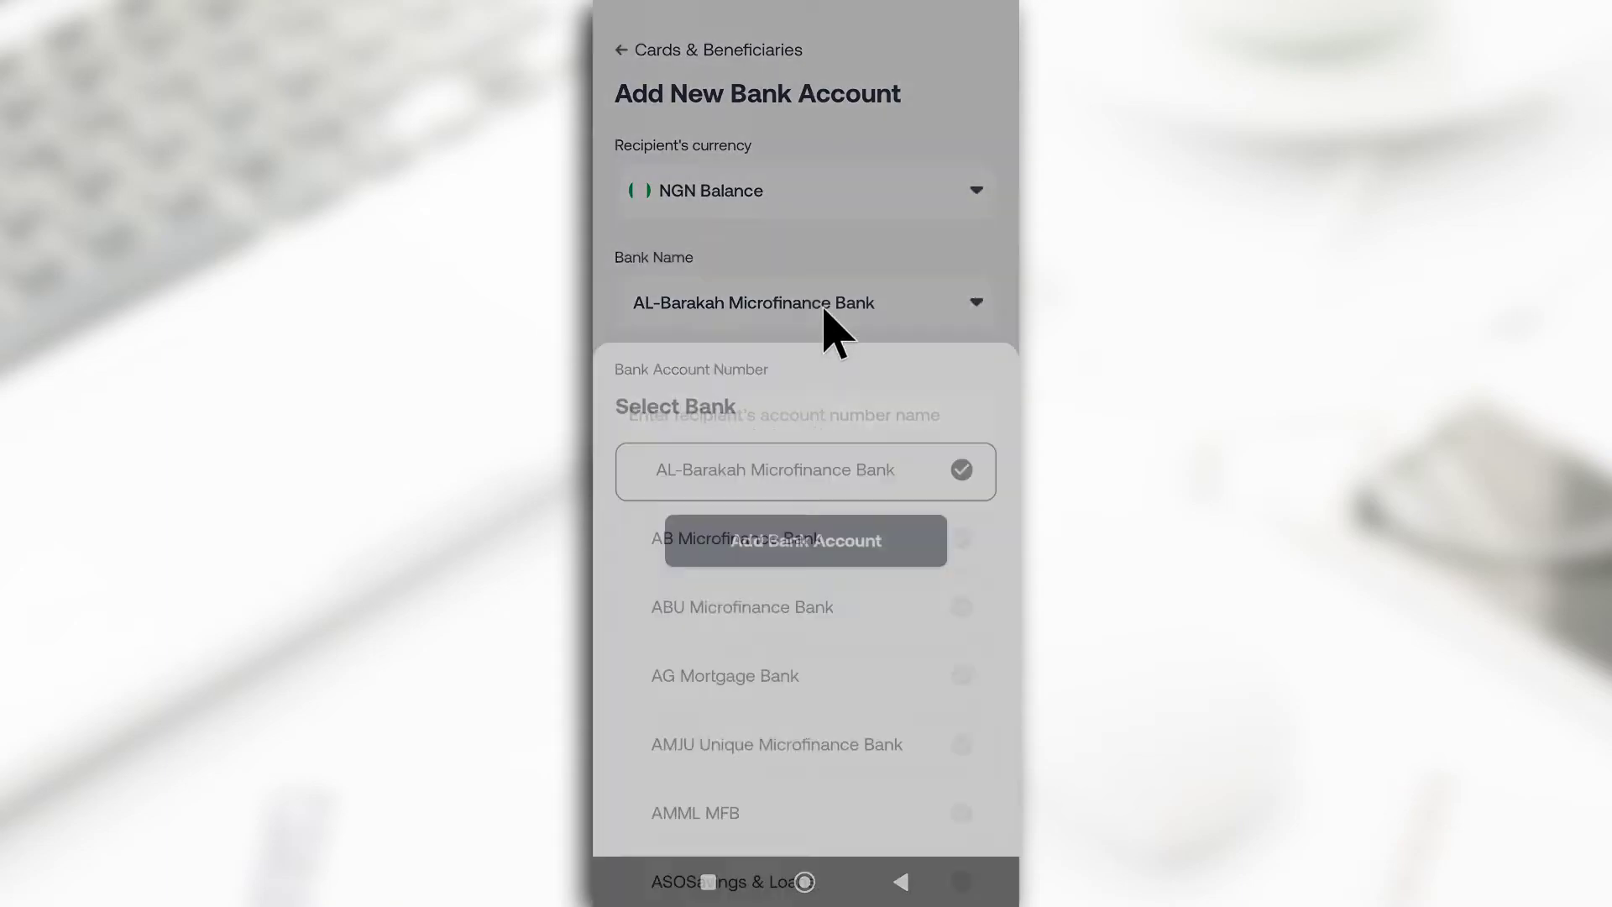
scroll(887, 577, down, 10)
drag(887, 576, 887, 559)
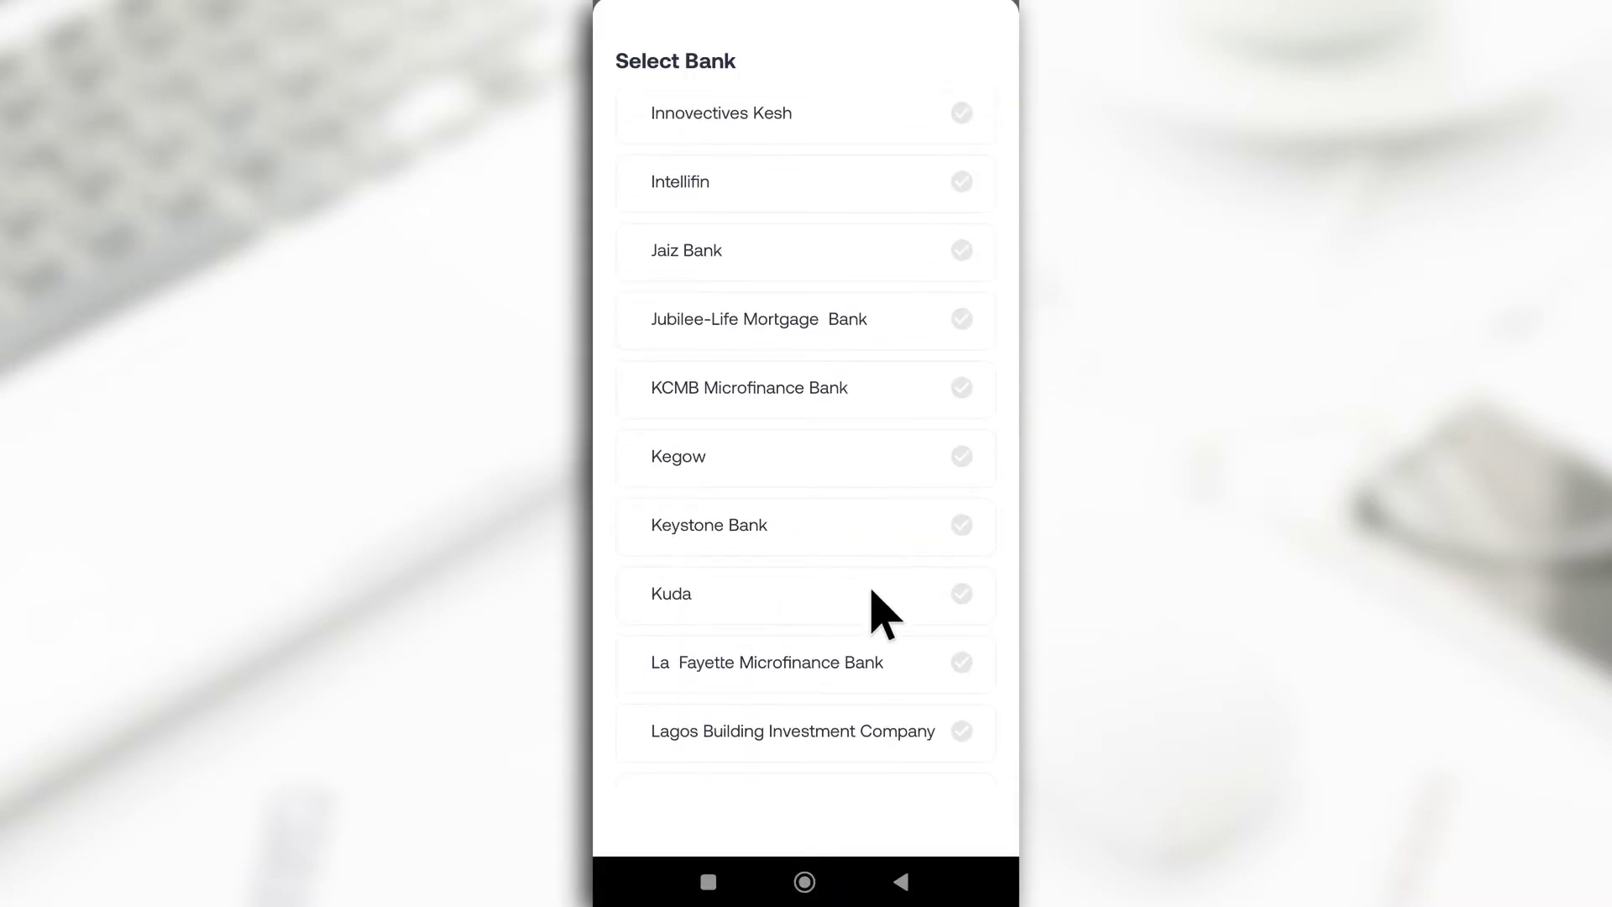
click(948, 592)
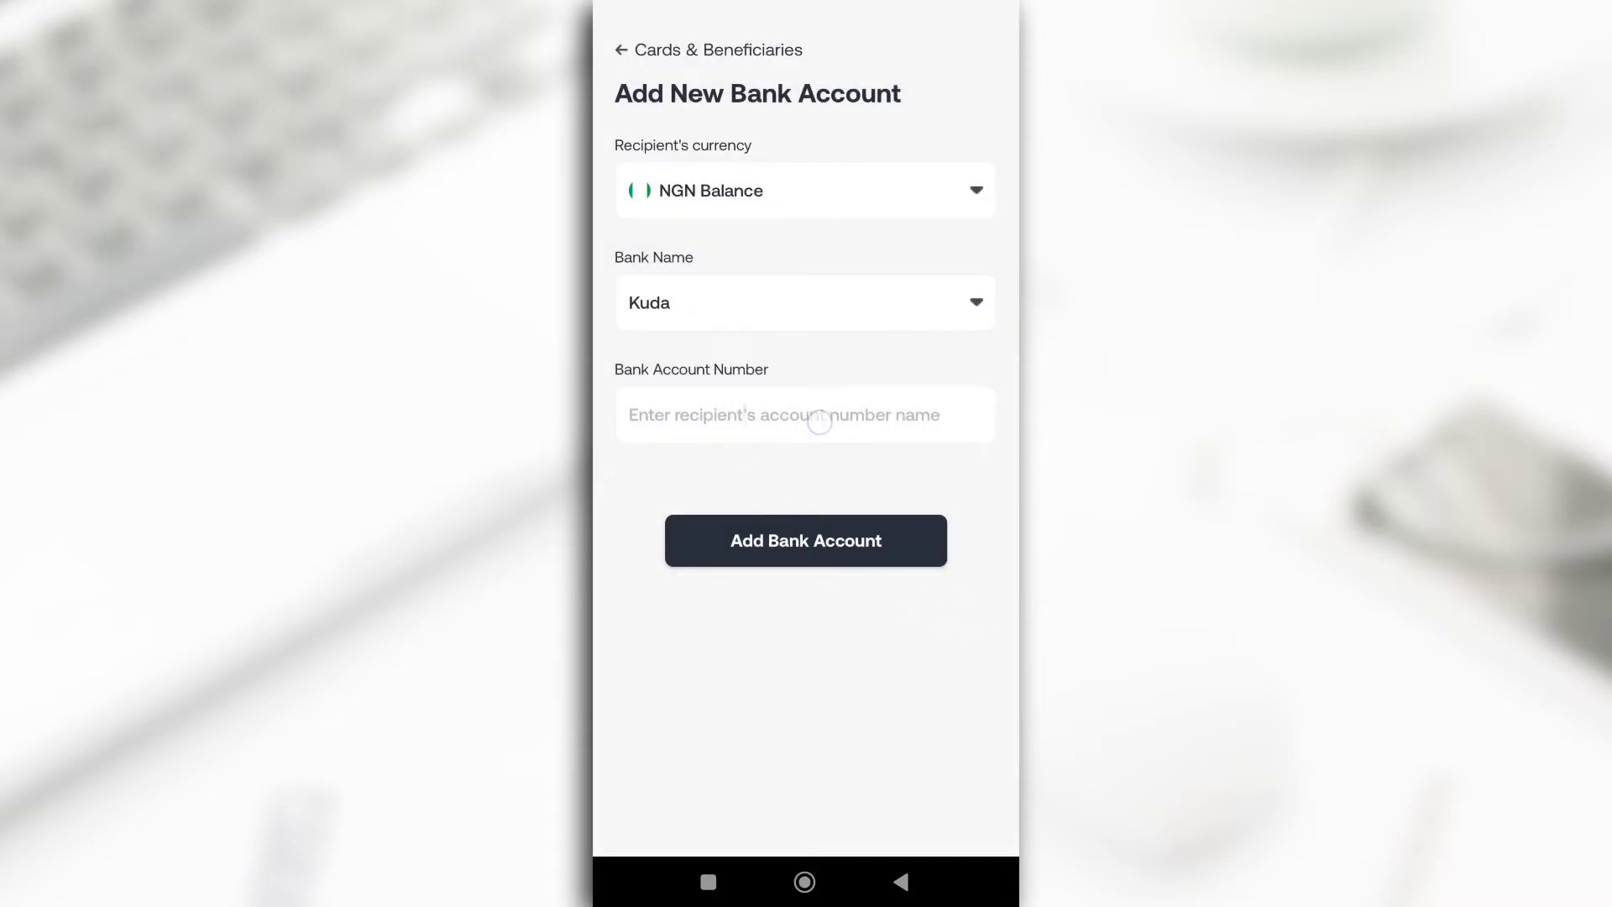
click(819, 423)
click(683, 345)
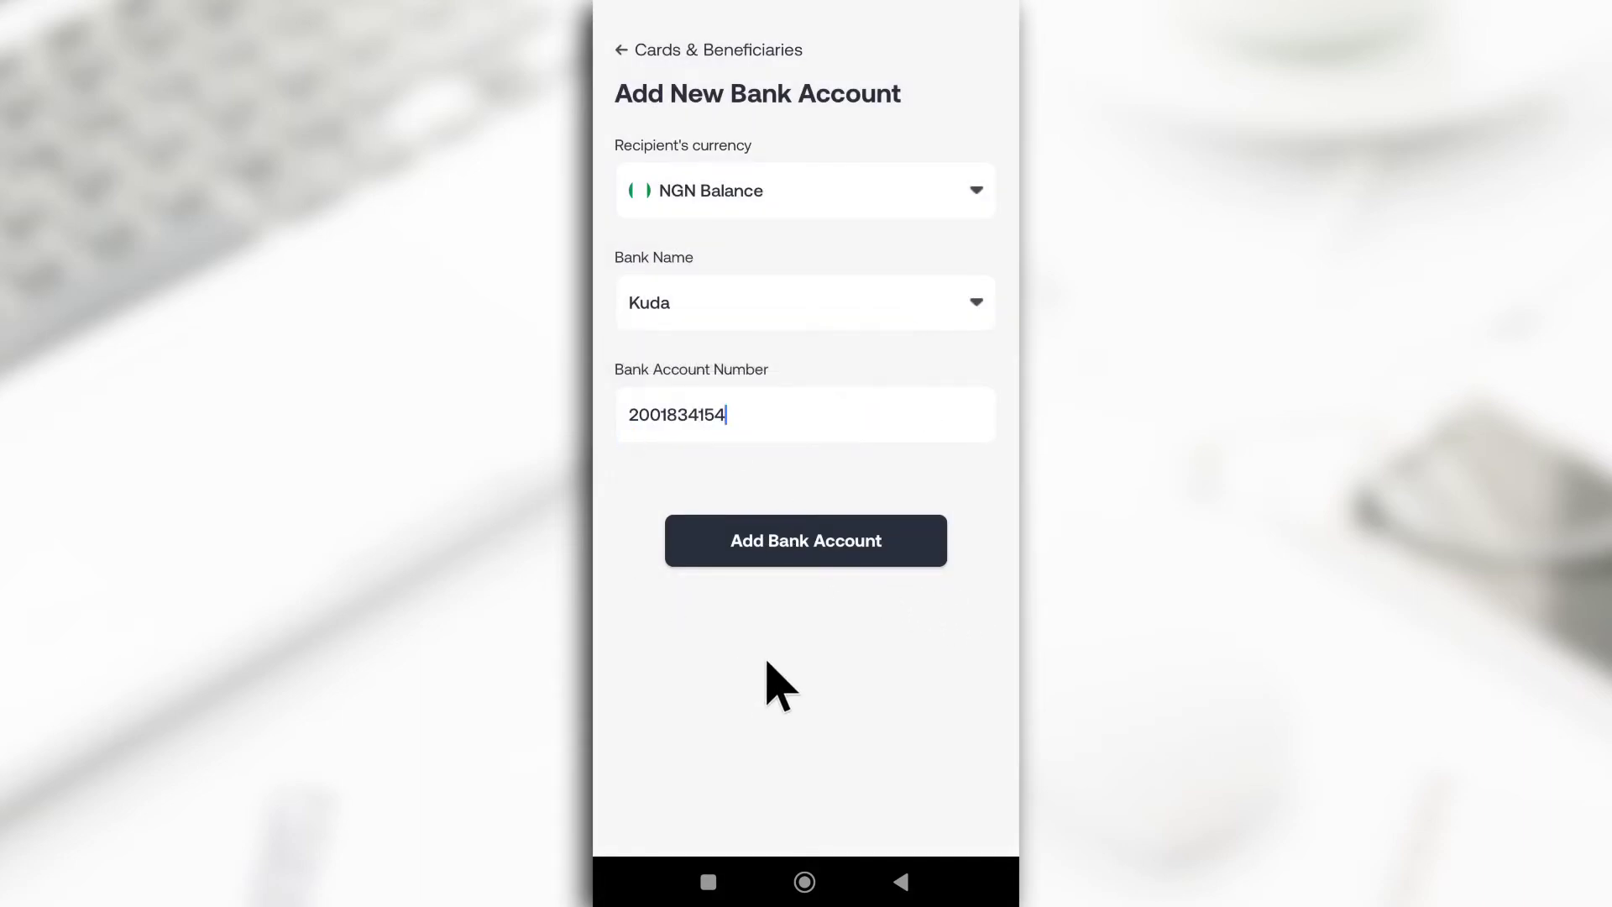
click(819, 546)
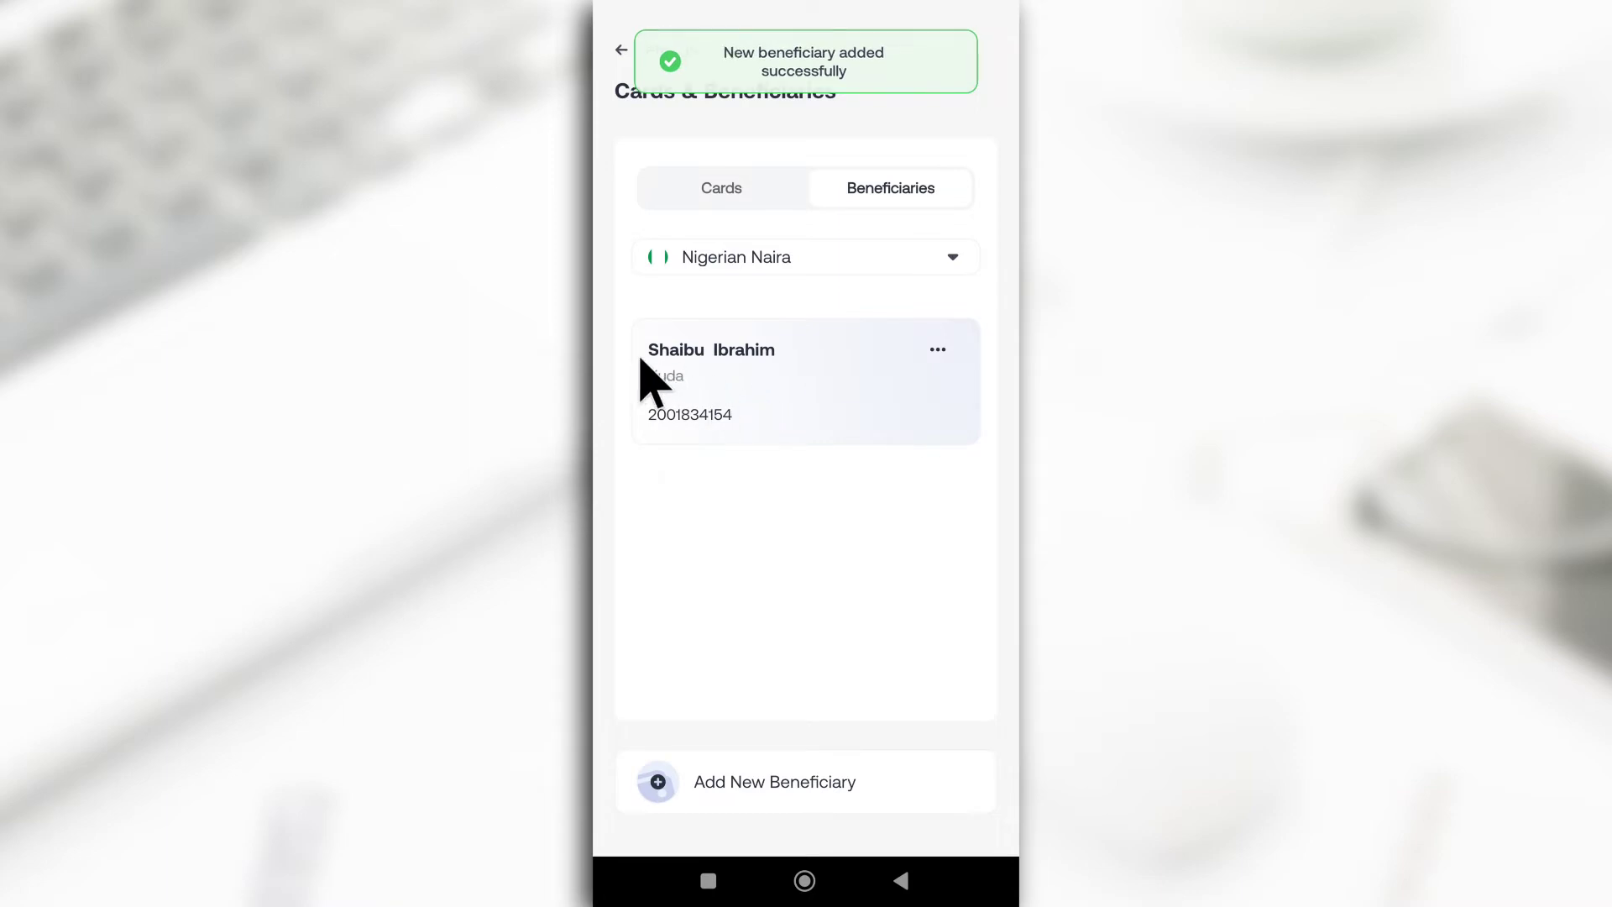
drag(641, 346, 702, 364)
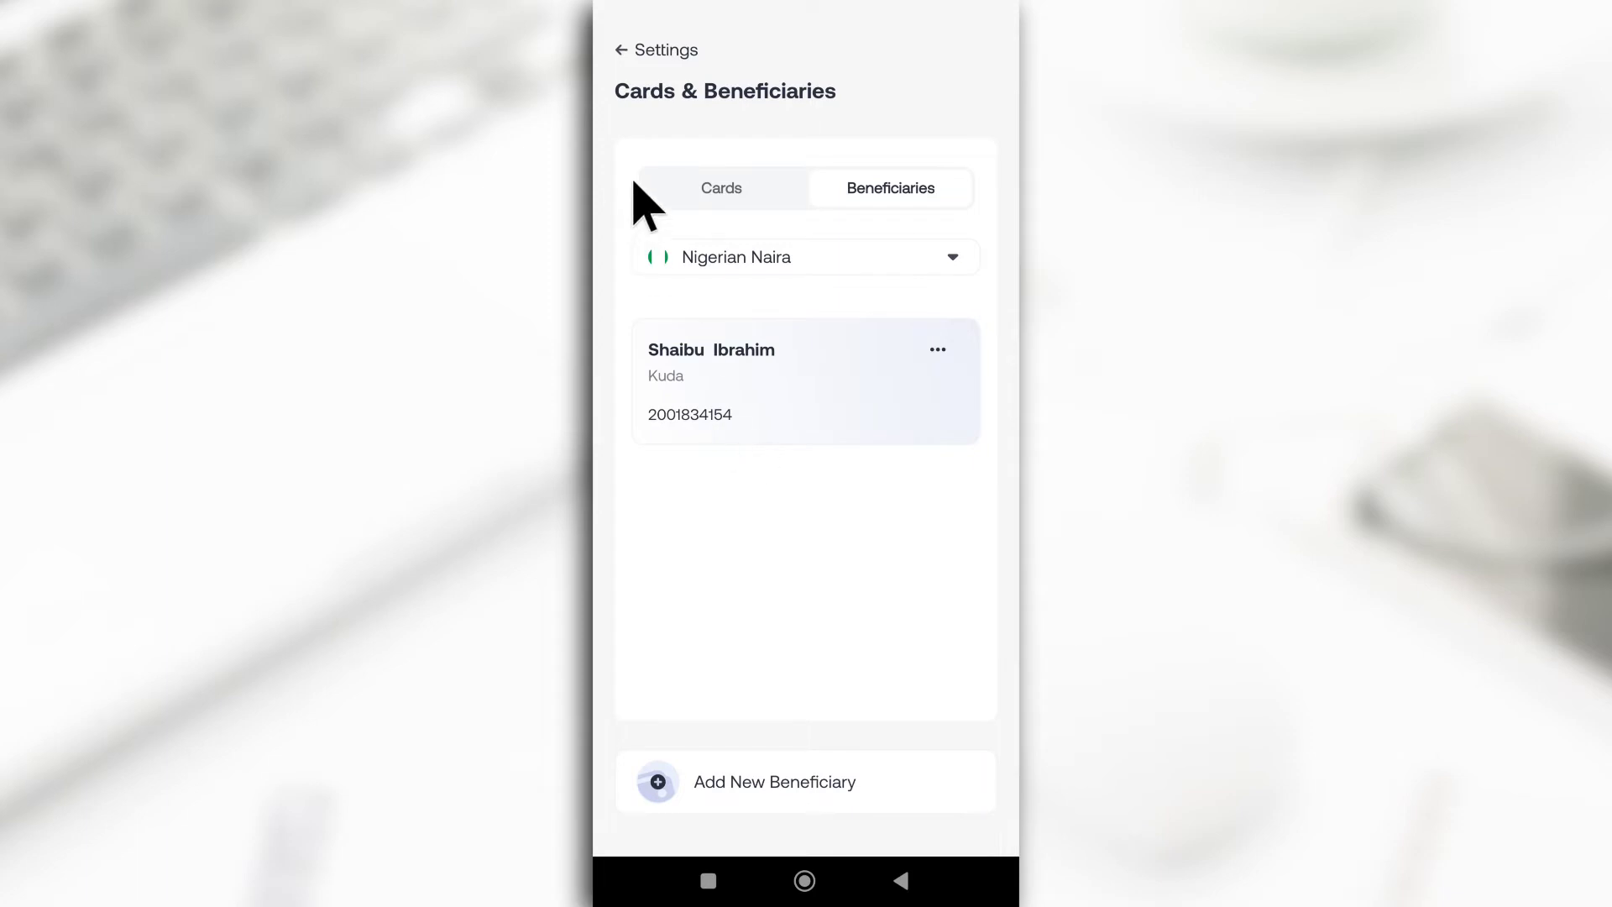
Return to Grey's home, switch to the GBP balance and start a swap
click(632, 50)
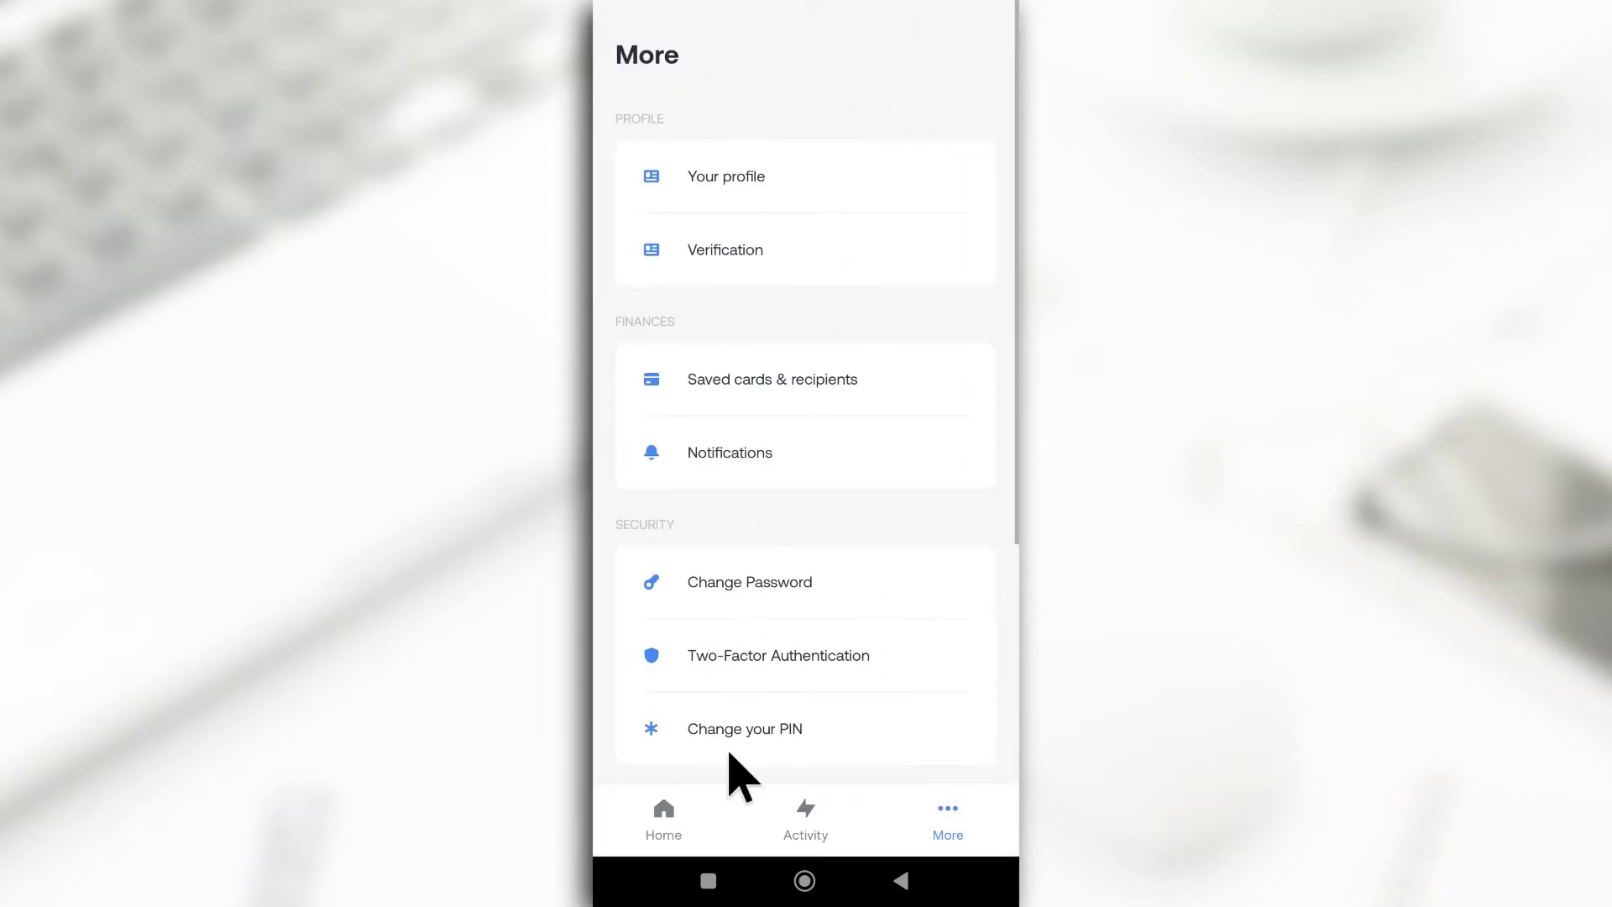
click(660, 819)
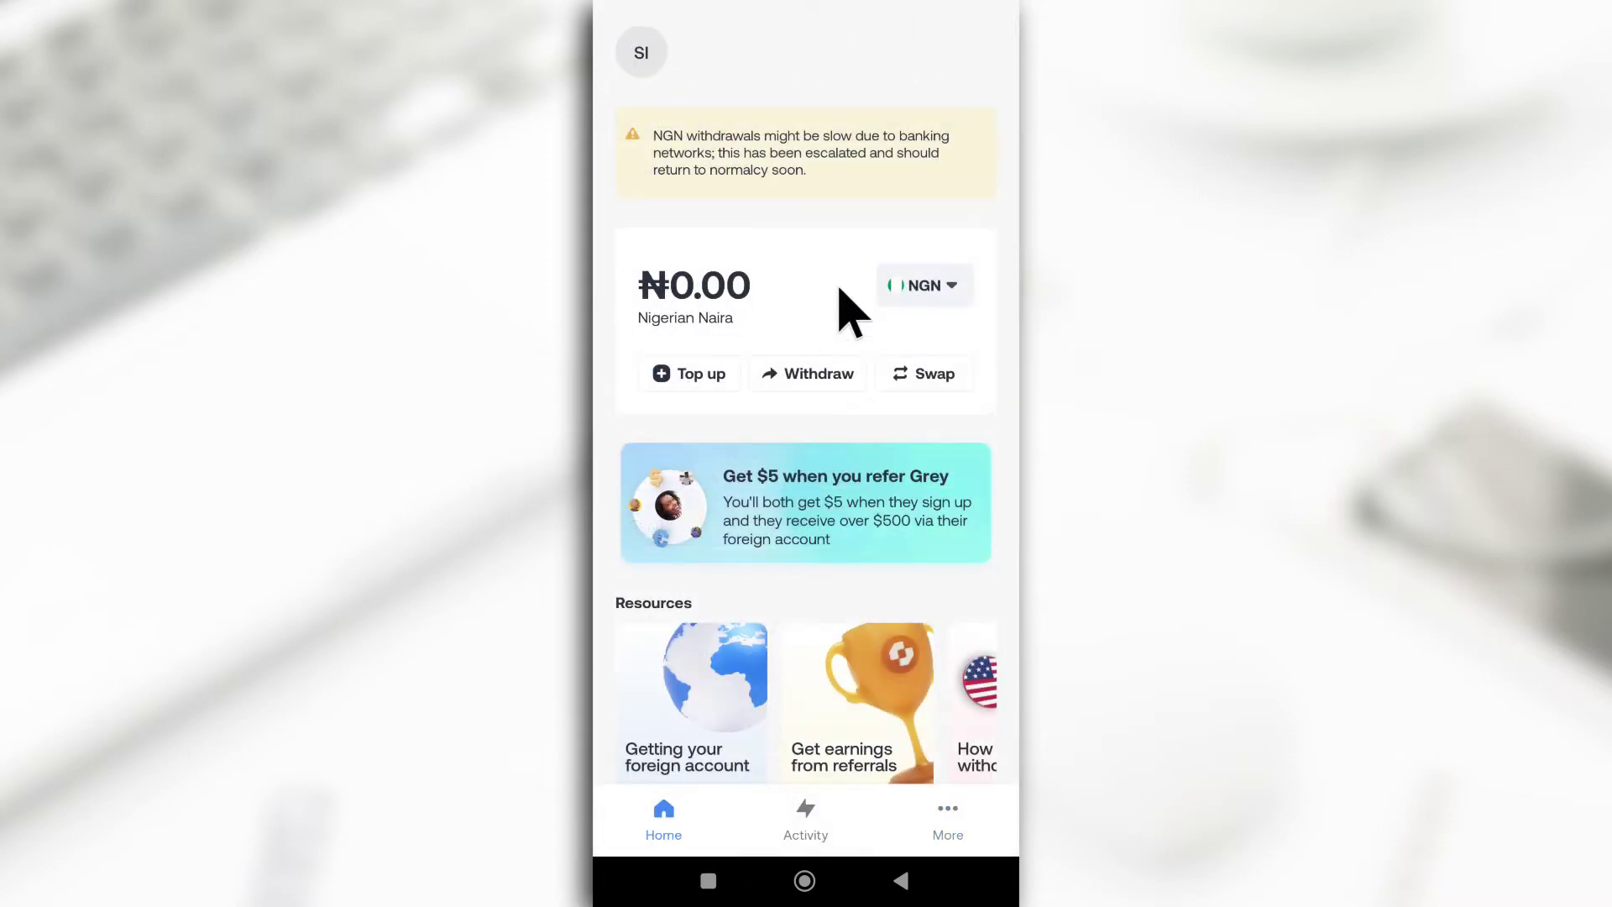
click(932, 288)
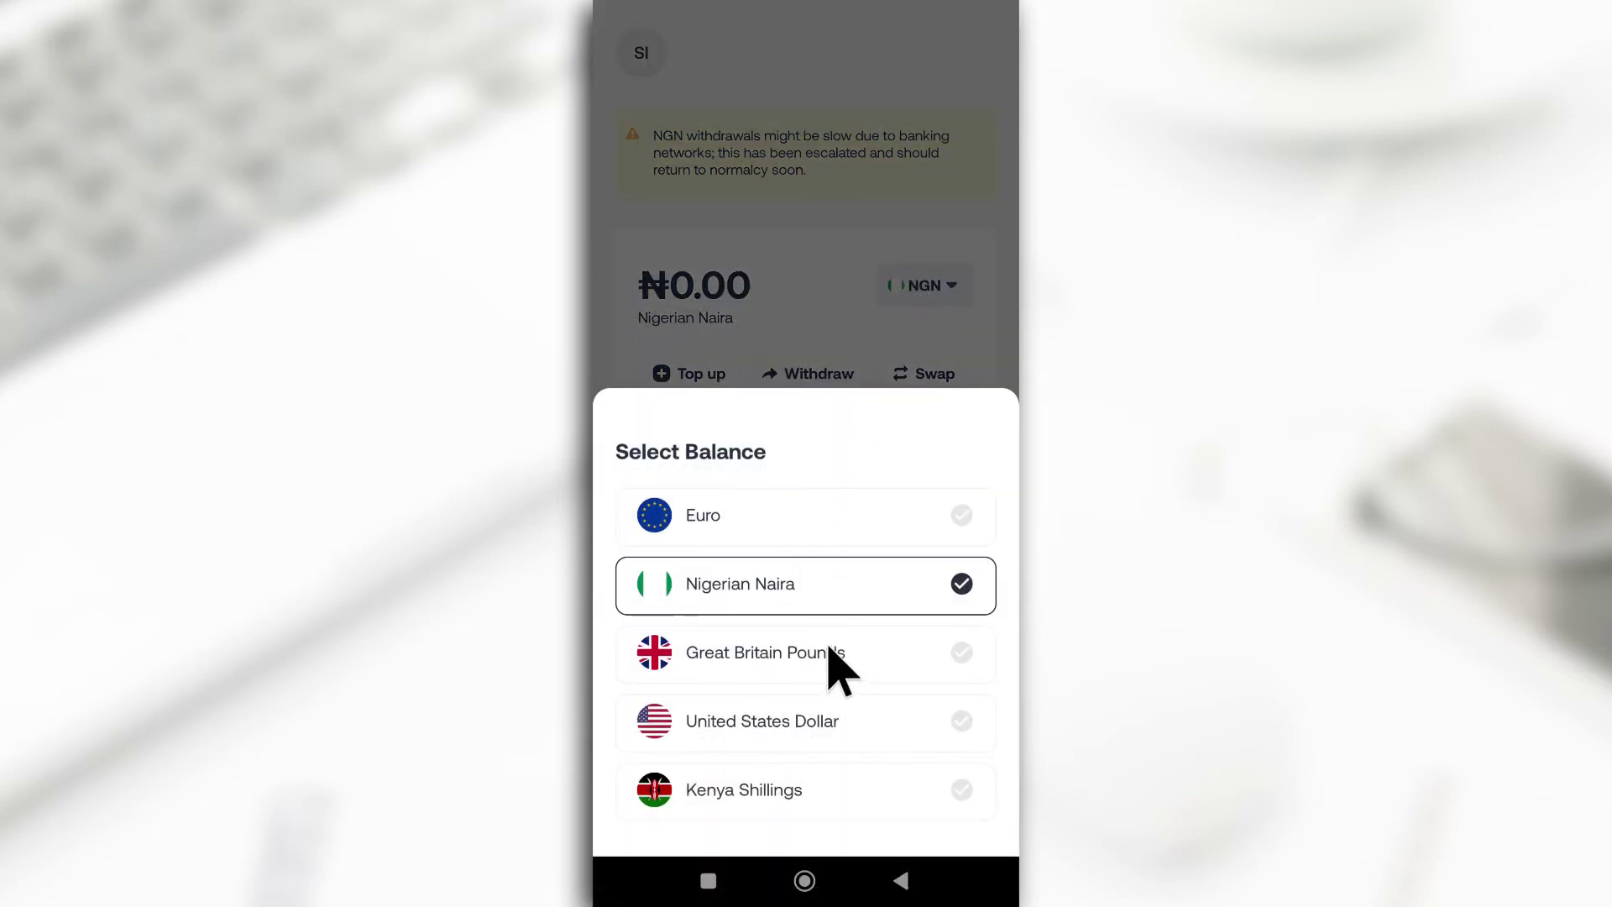
click(865, 678)
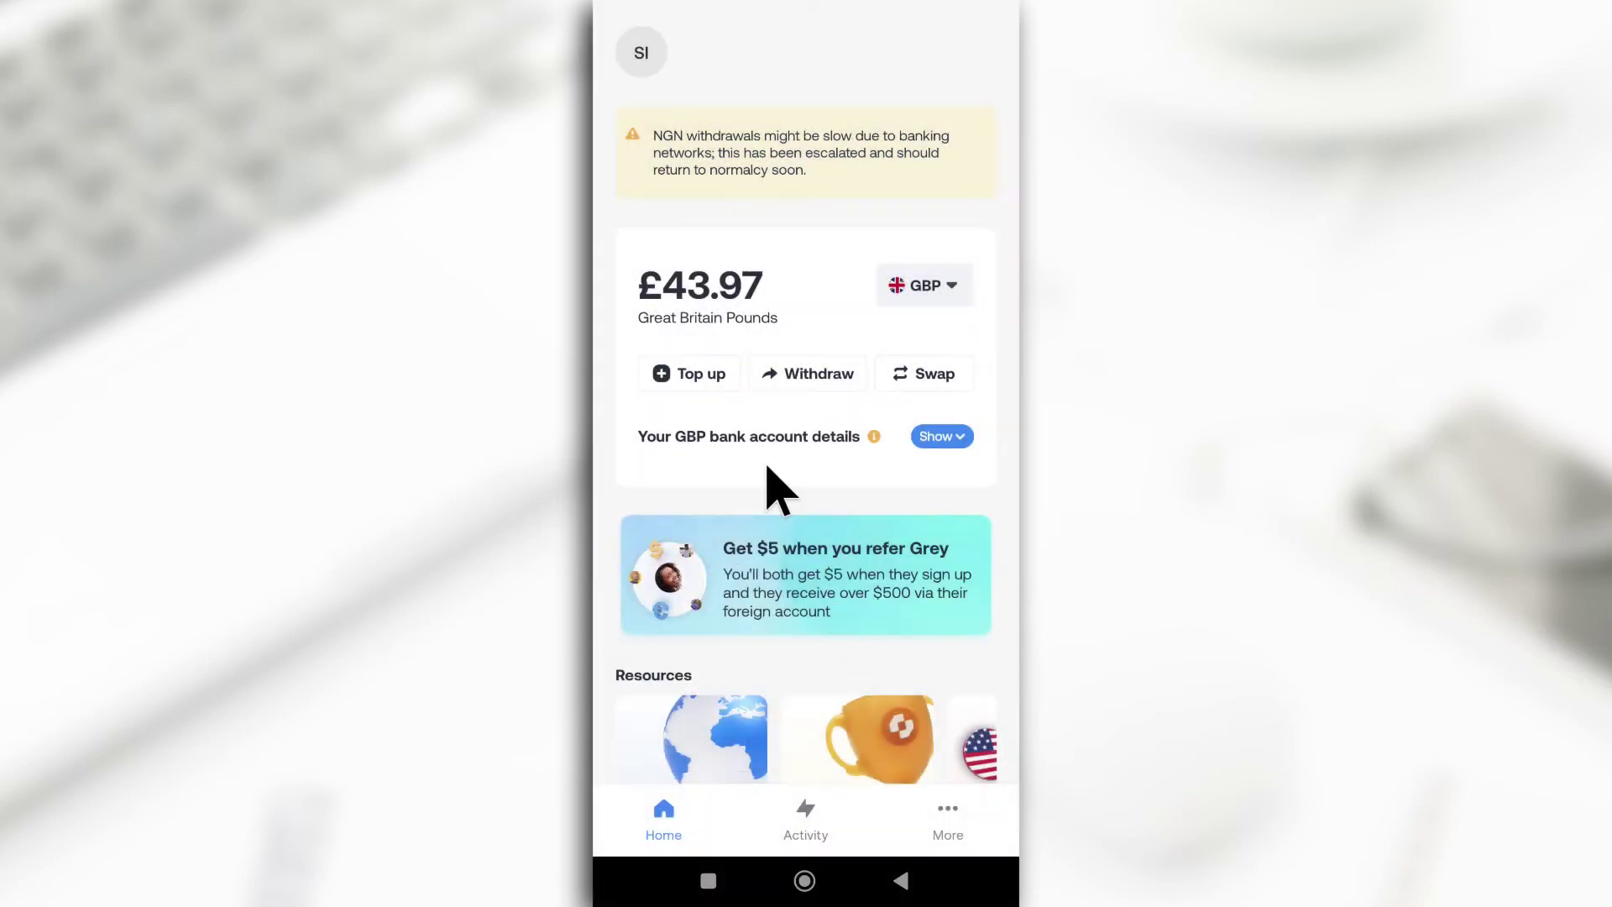
click(916, 377)
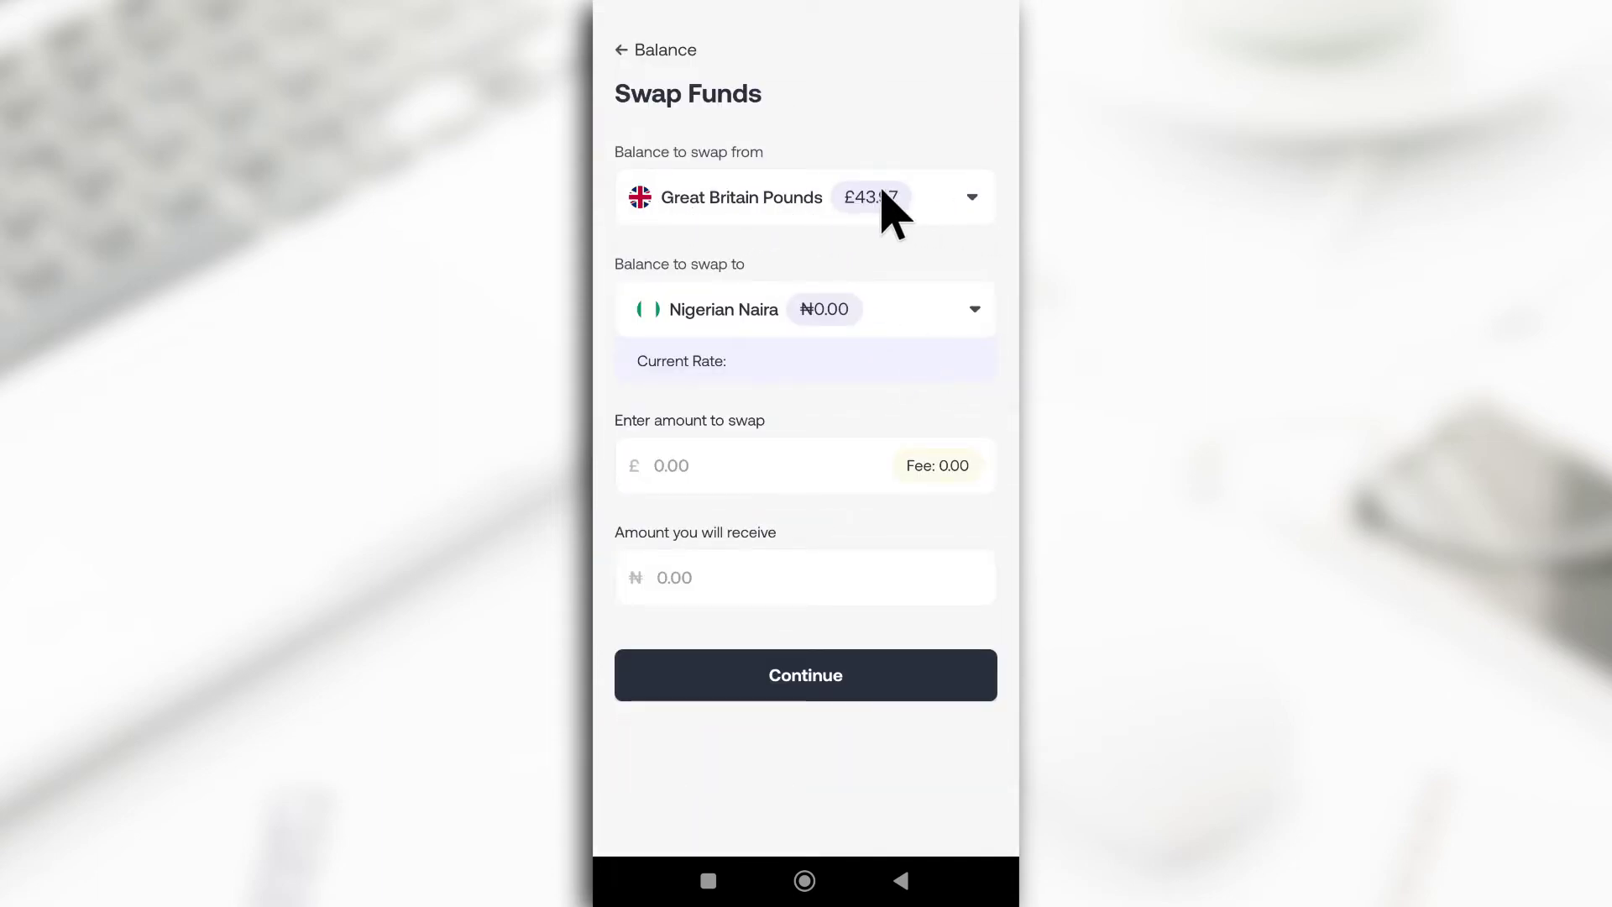
Set the swap to convert £43.97 into Nigerian Naira and try to continue
click(898, 328)
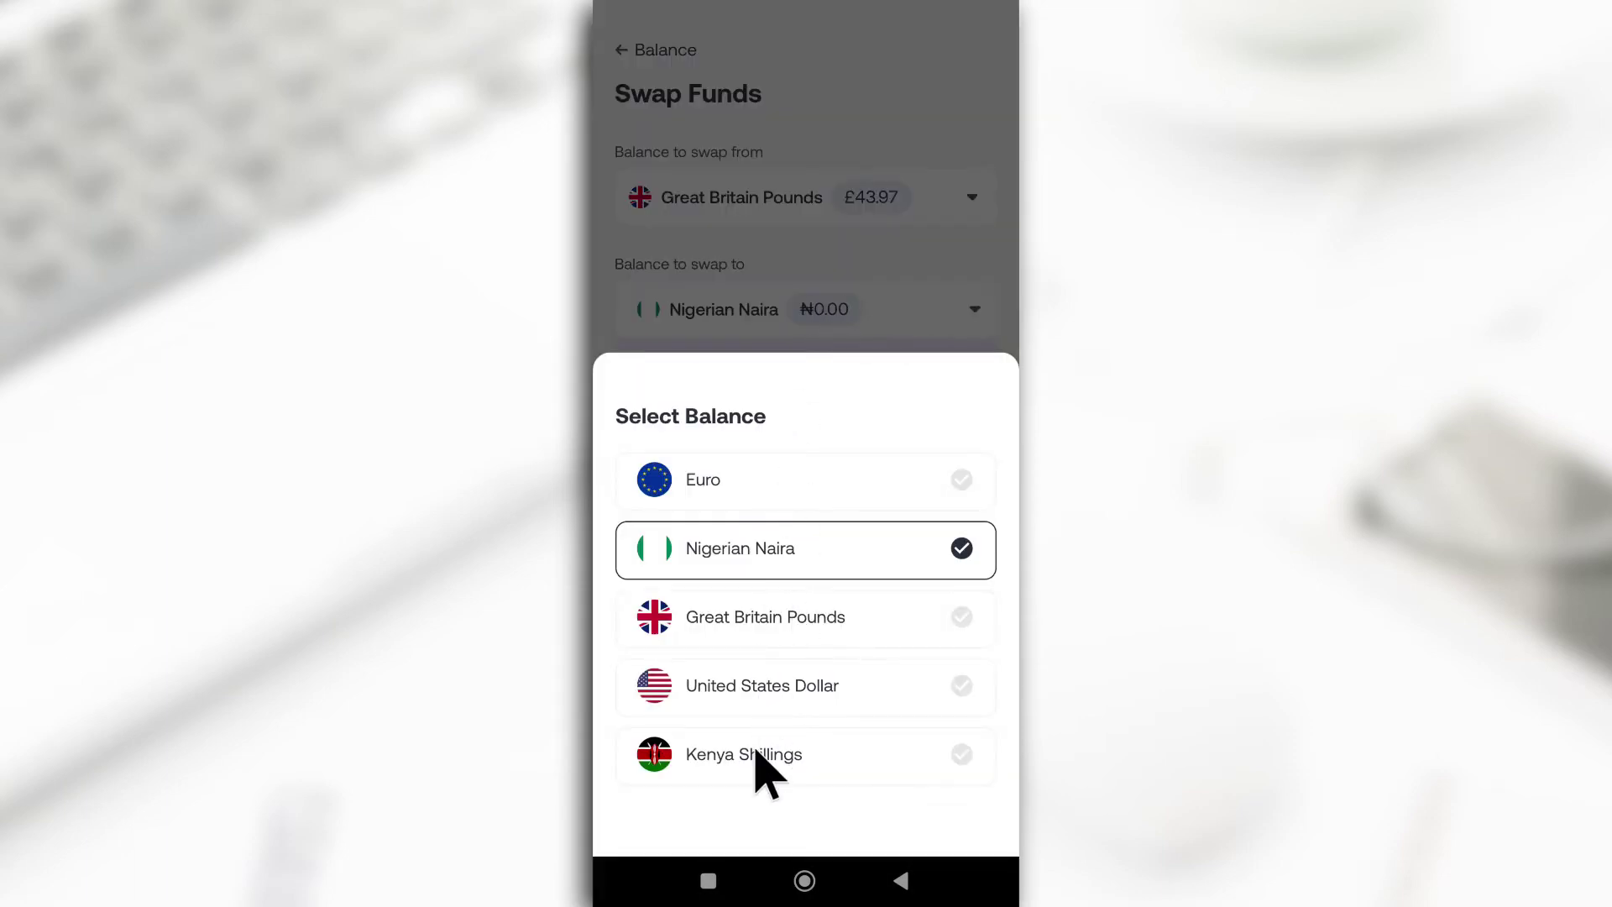
click(760, 556)
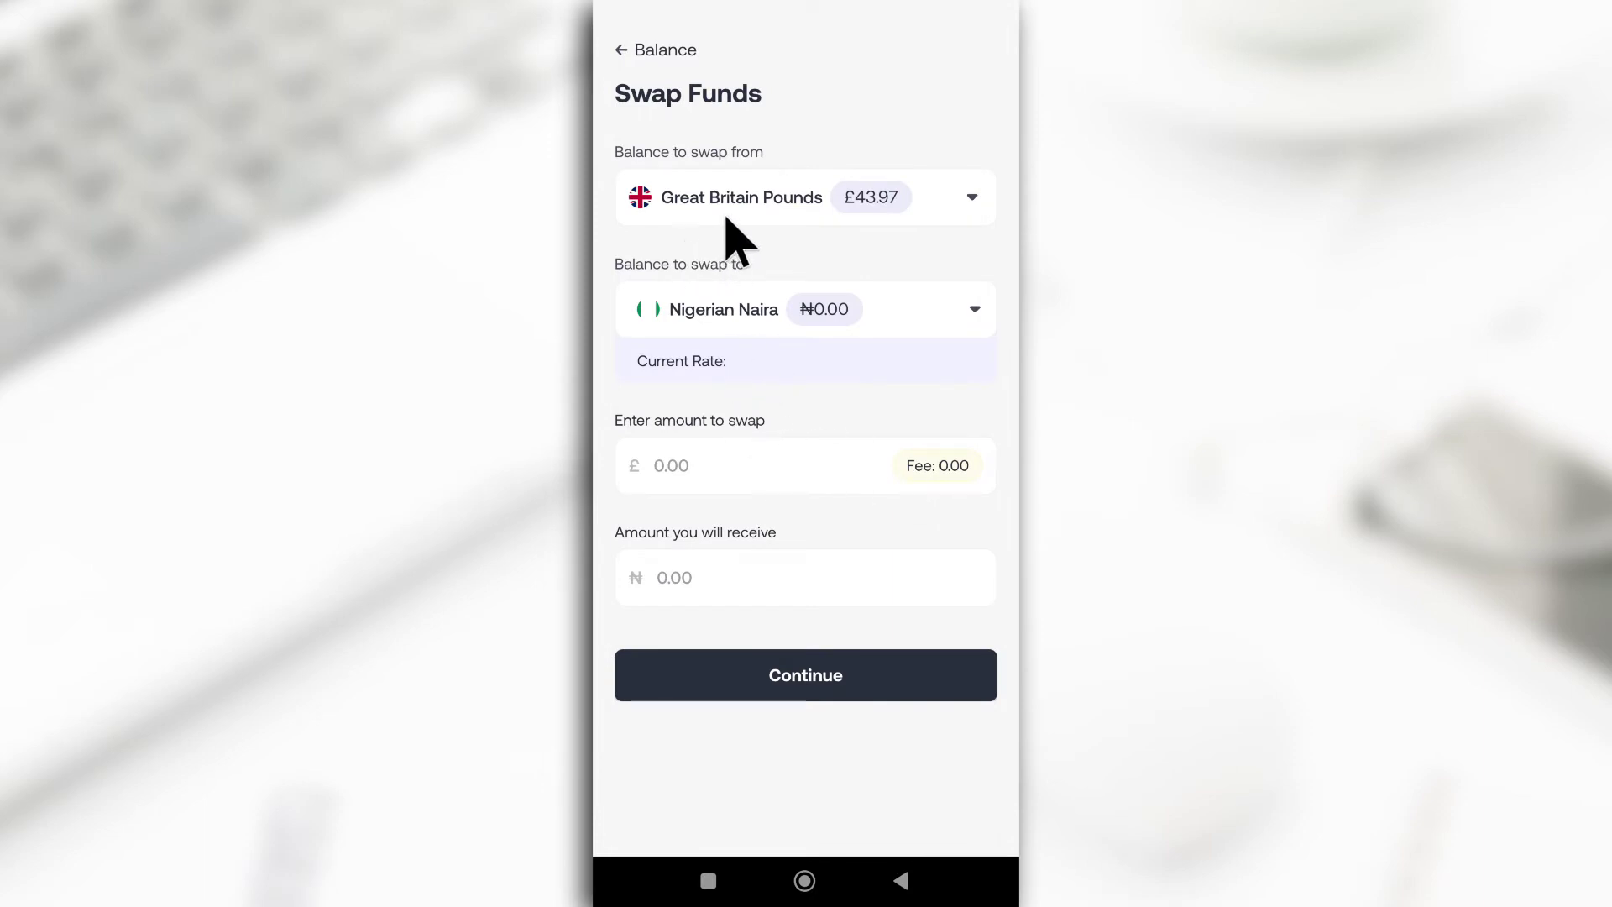
click(696, 466)
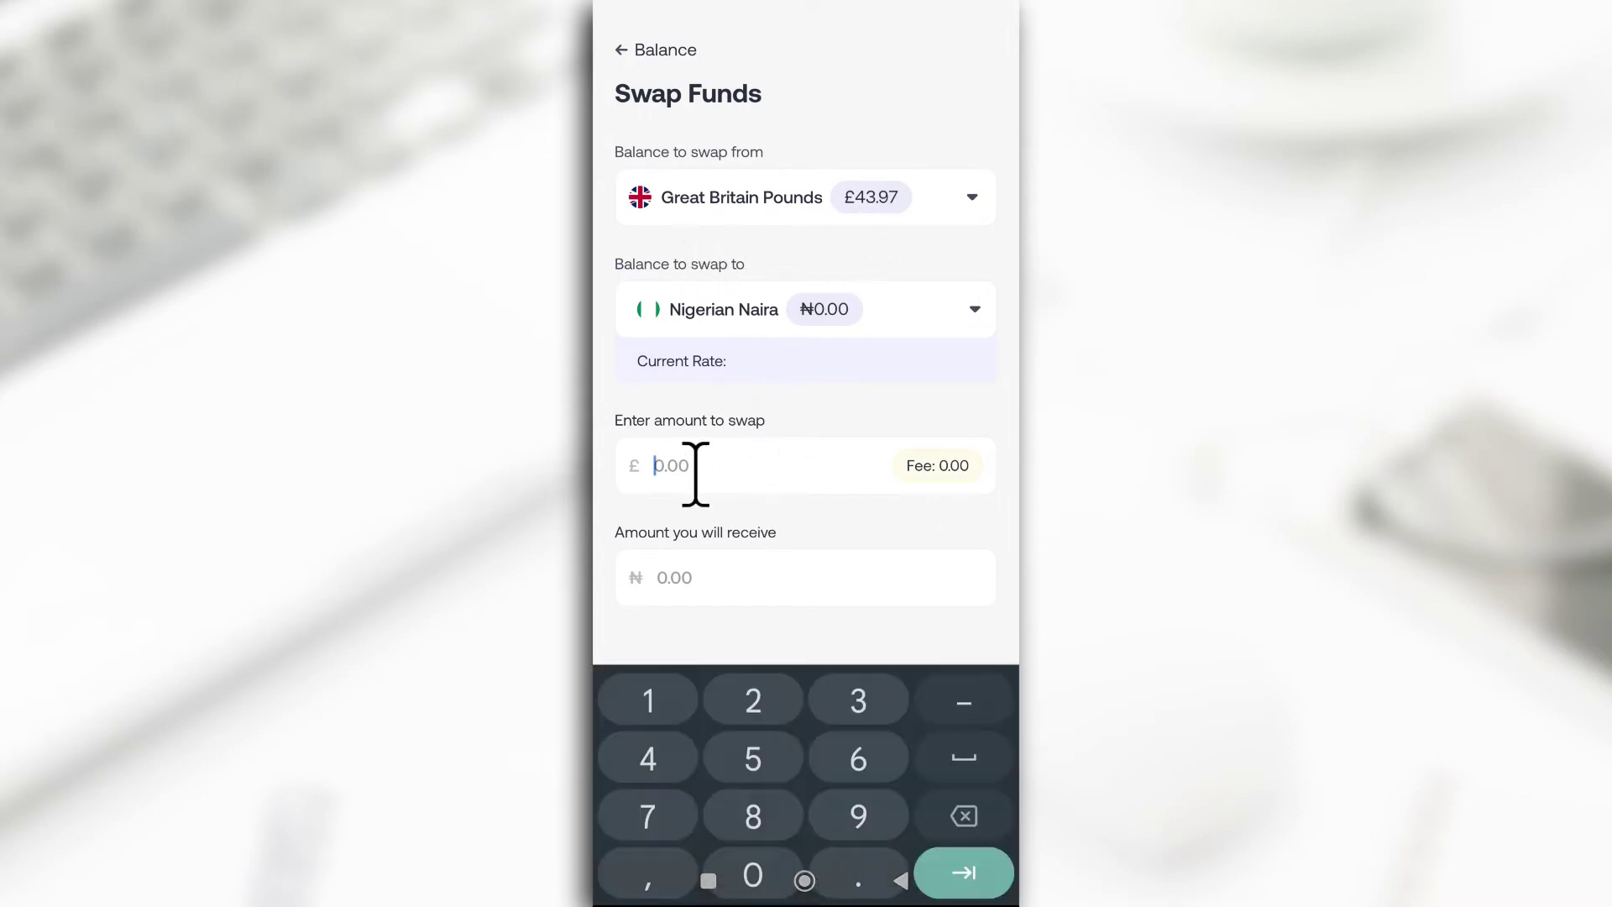
text(43.97)
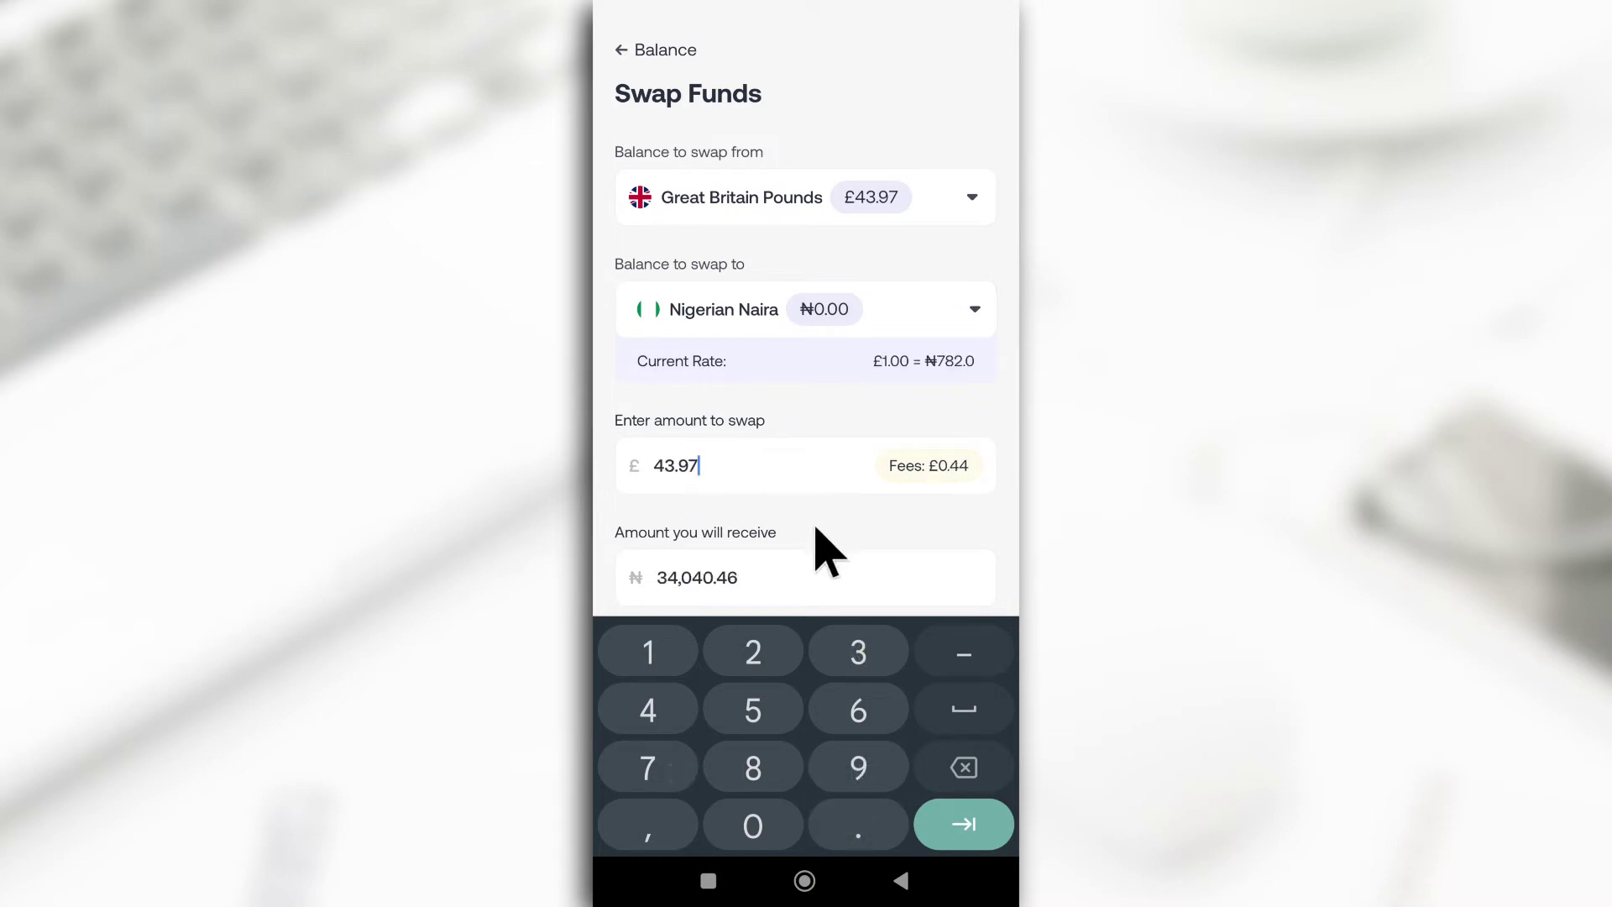
scroll(832, 537, down, 1)
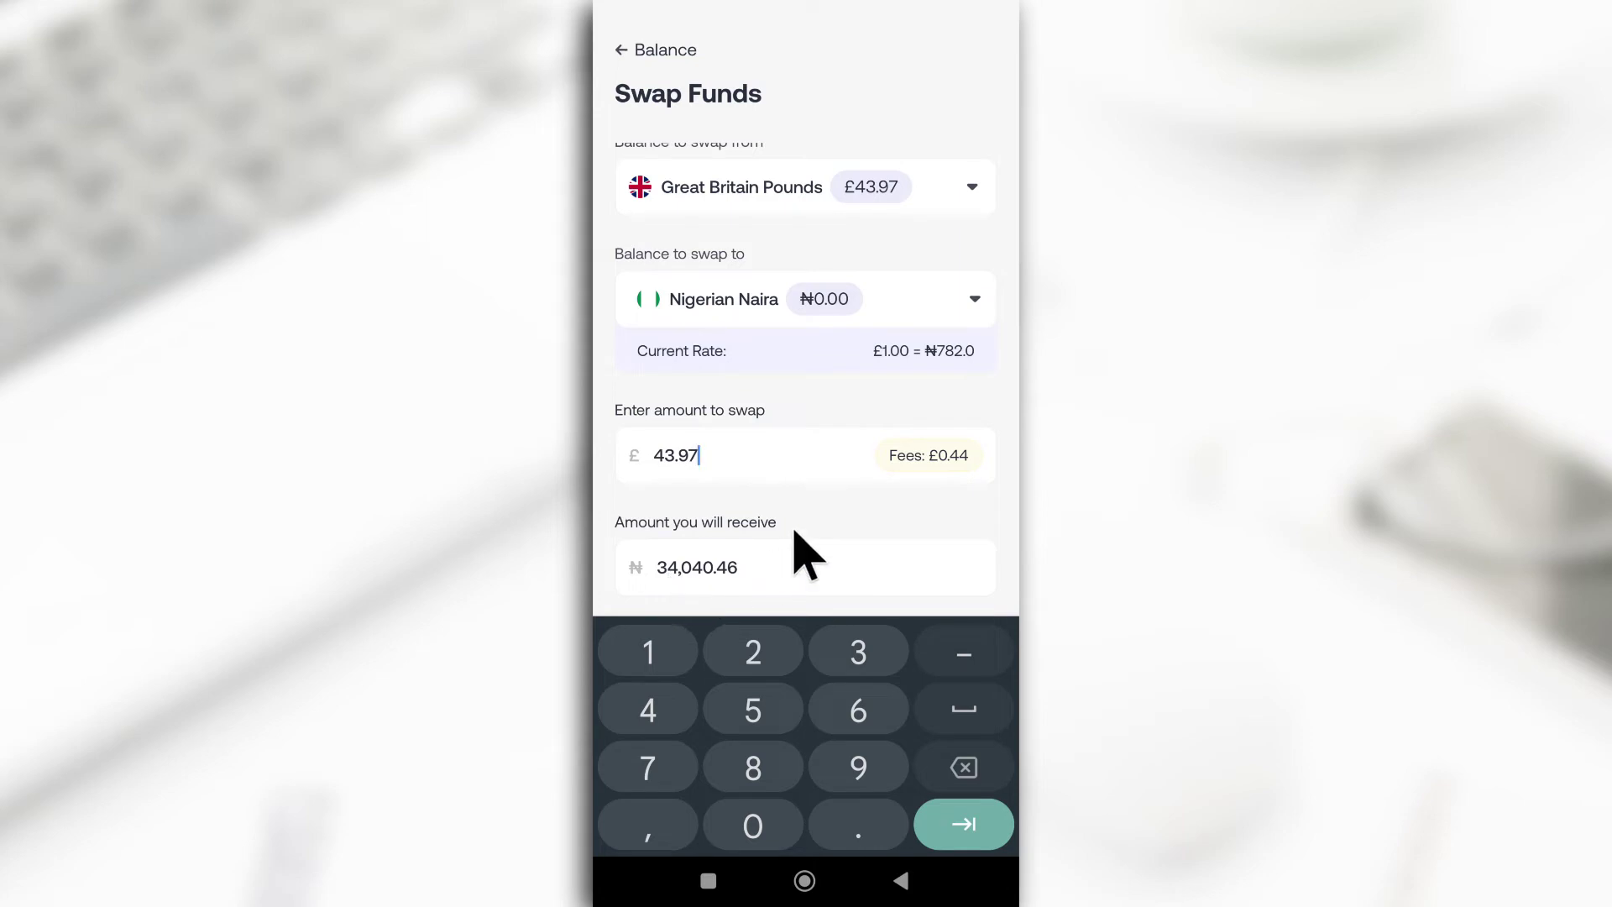
click(912, 897)
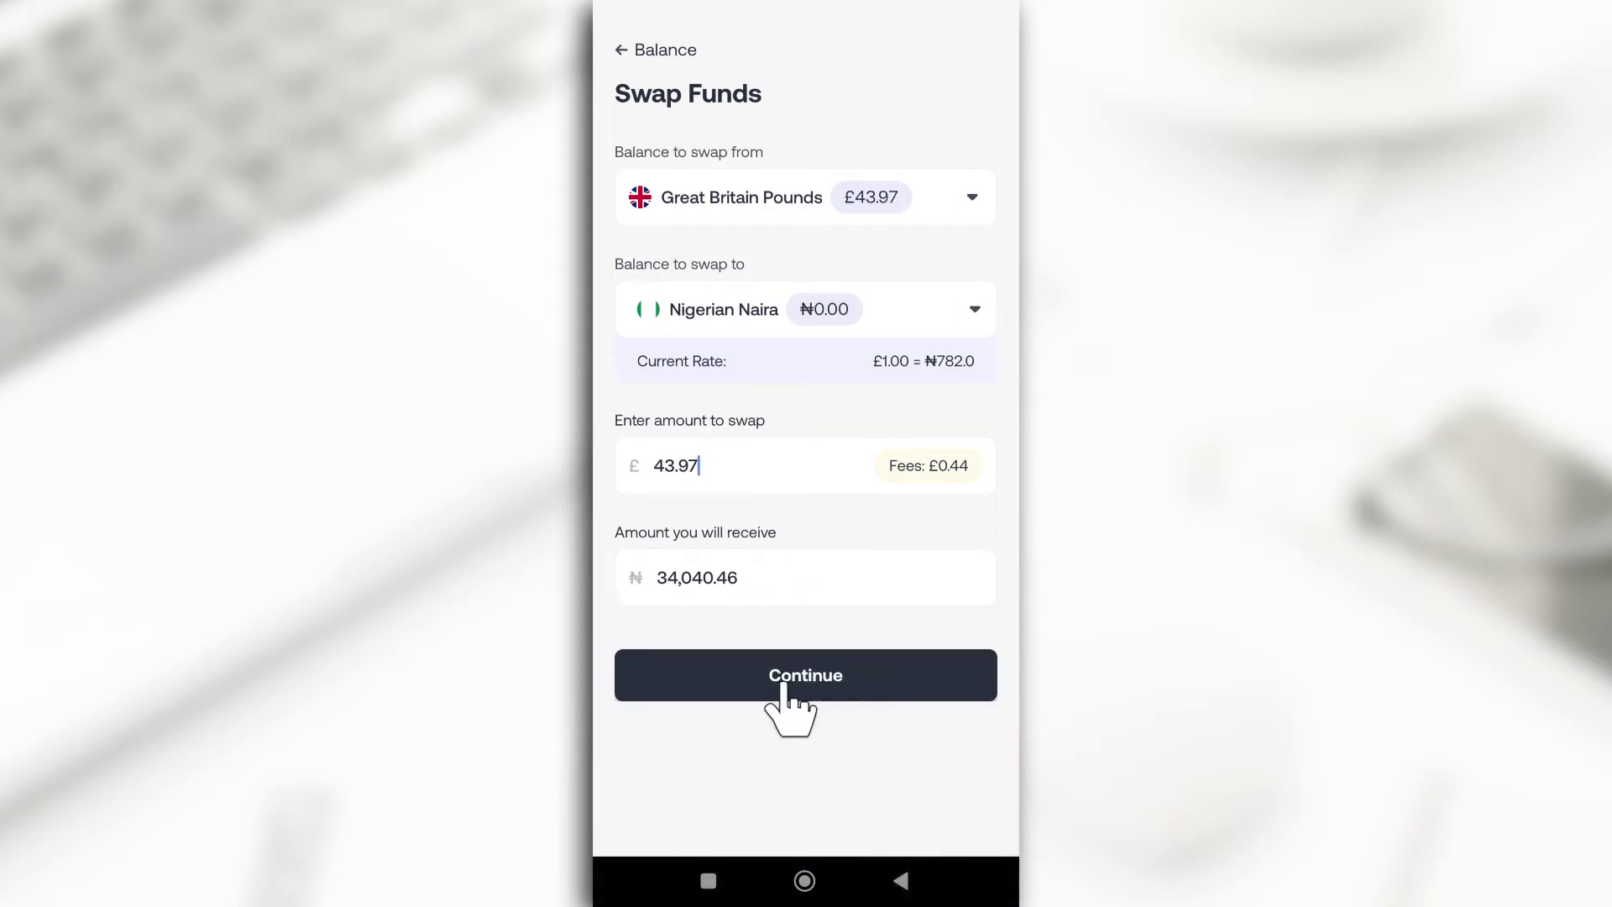
click(822, 685)
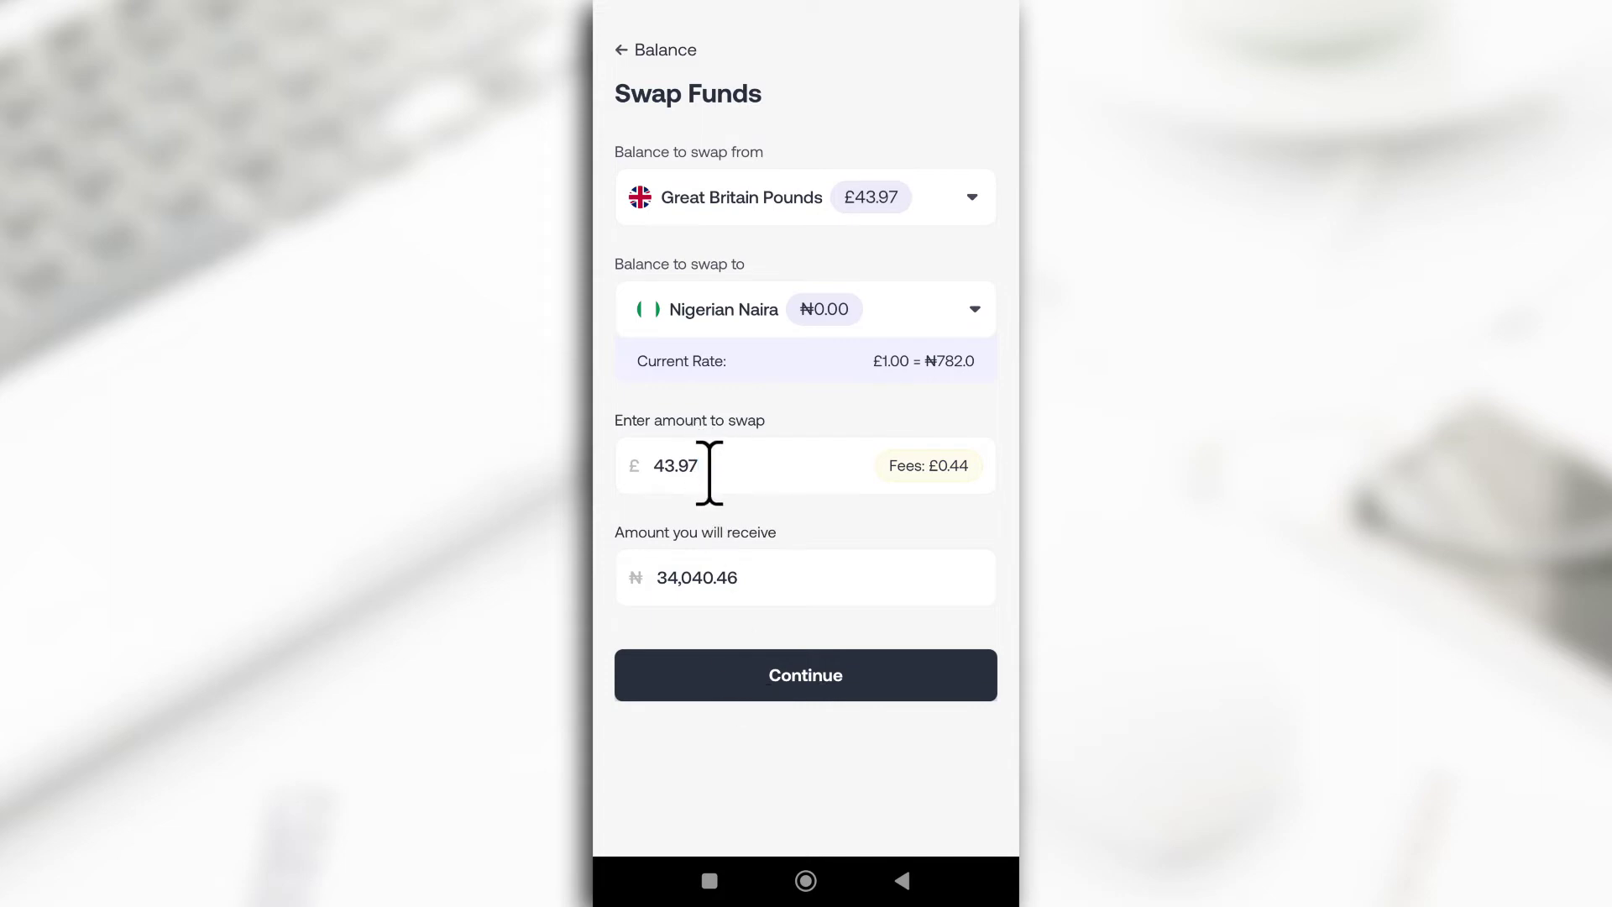
click(778, 677)
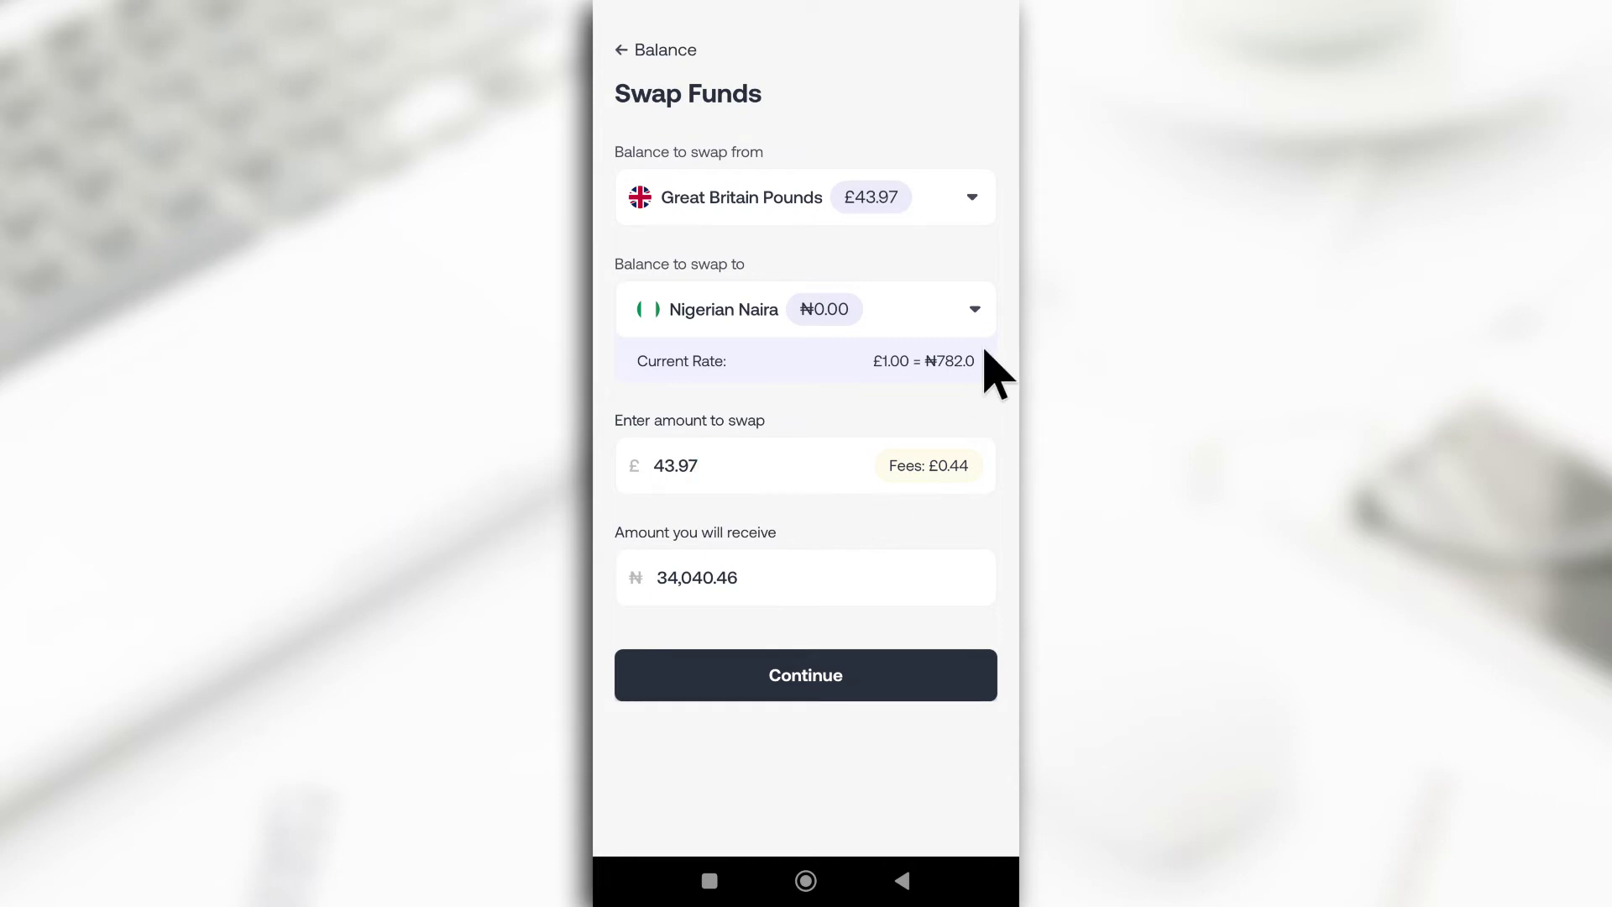
Change the swap amount to £43.53 and continue to the review showing ₦33,696.38
click(714, 474)
key(BackSpace)
key(BackSpace)
key(BackSpace)
key(BackSpace)
key(BackSpace)
text(0.43)
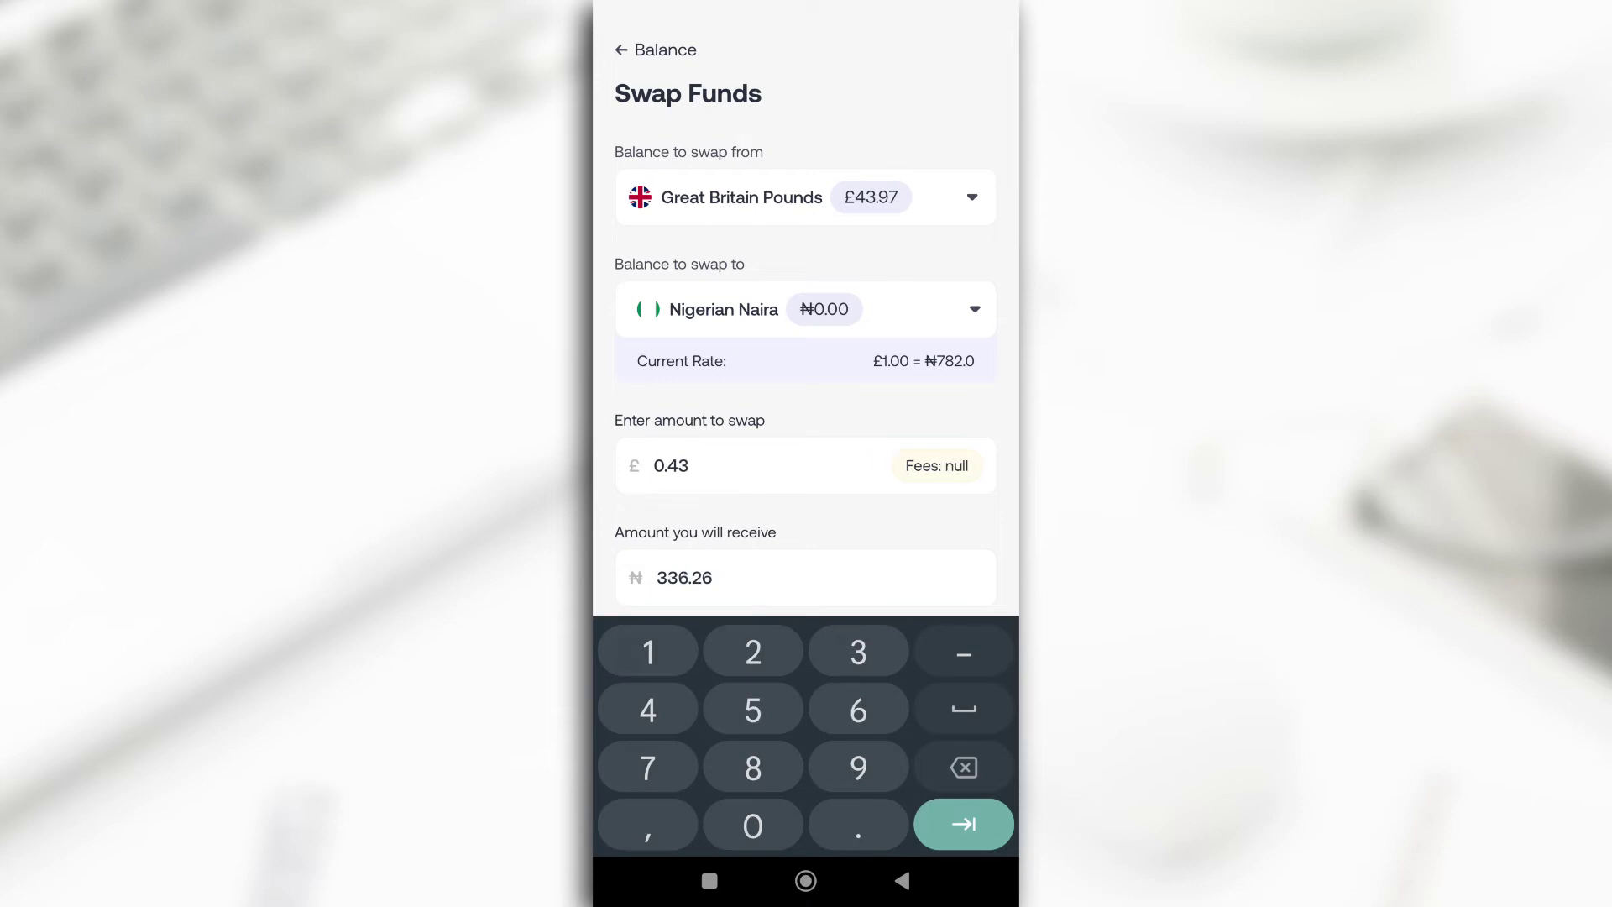
text(53)
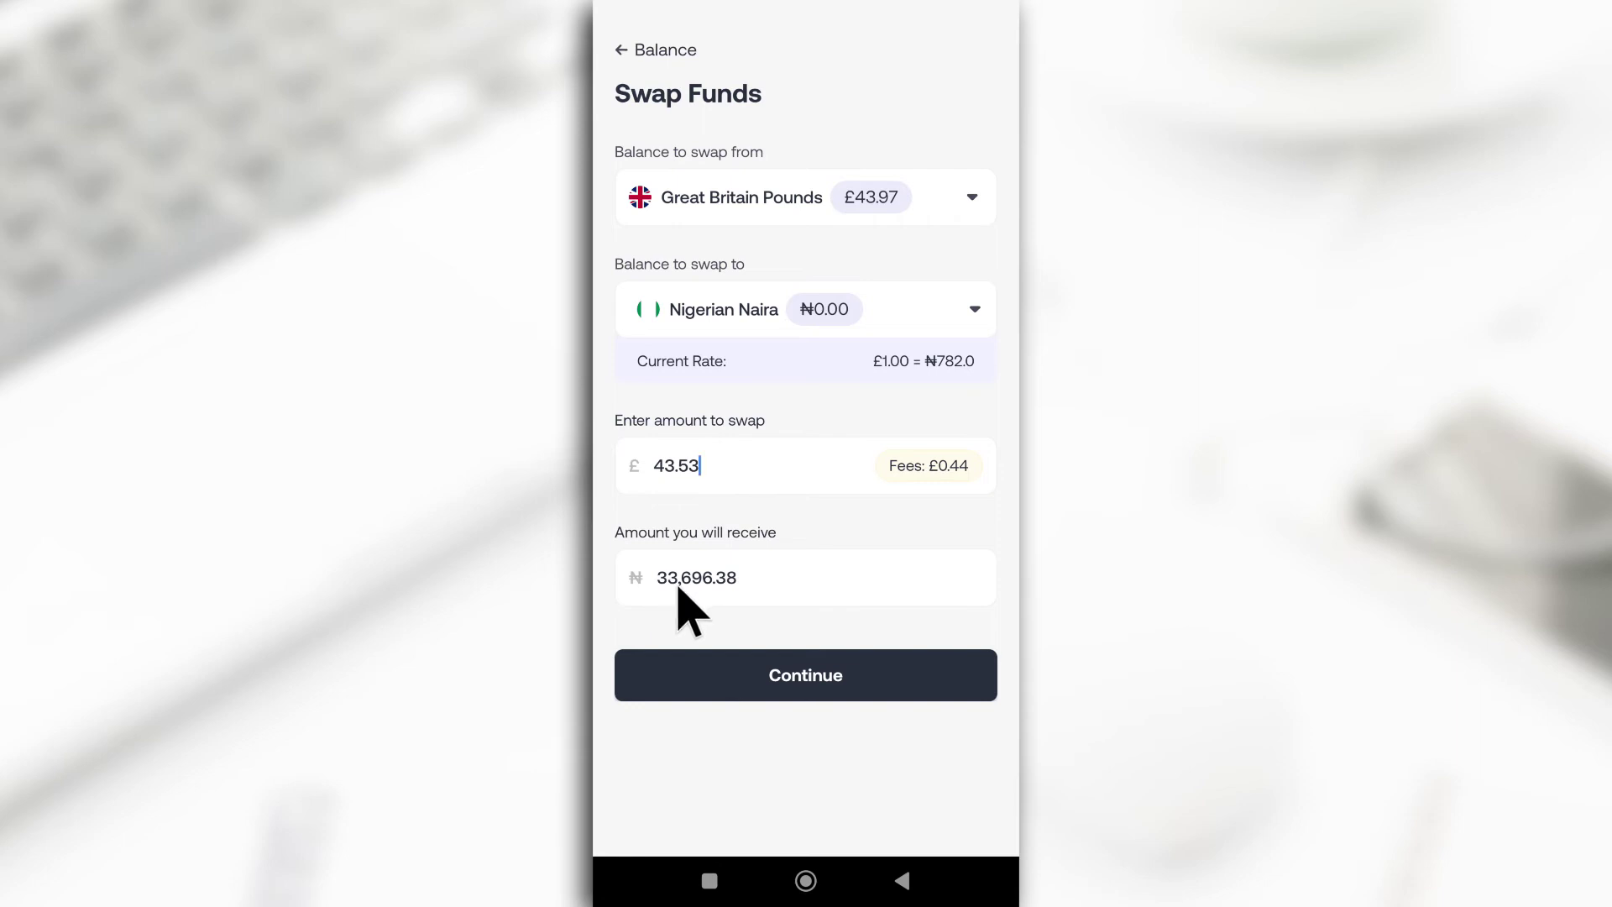
click(806, 675)
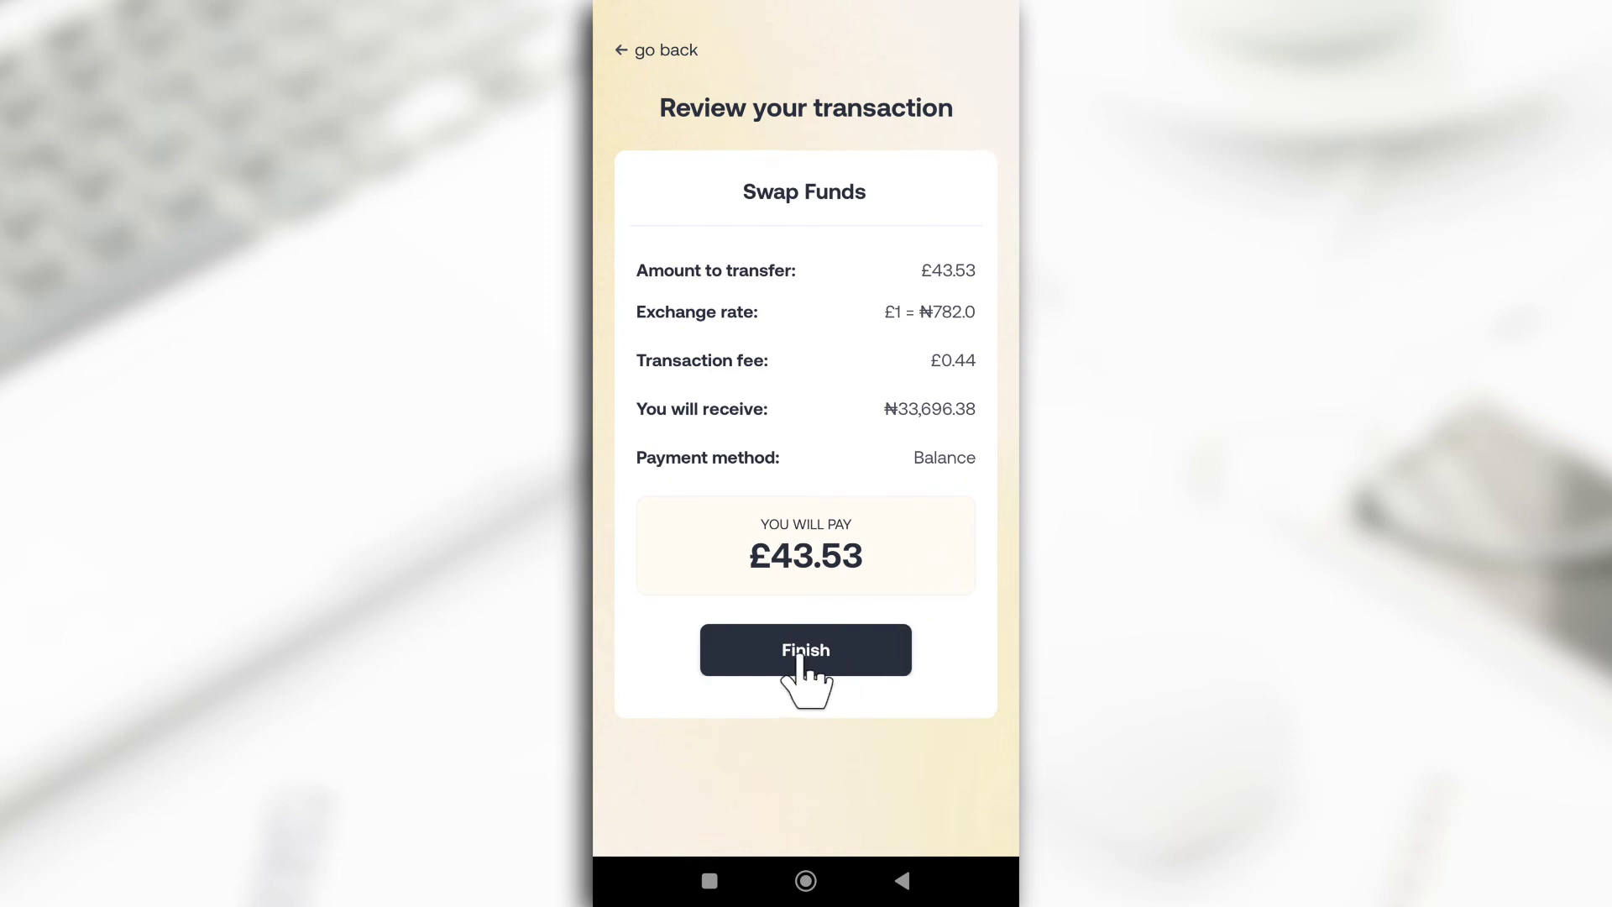
Complete the swap and switch the home view to the ₦33,696.38 Naira balance
click(801, 659)
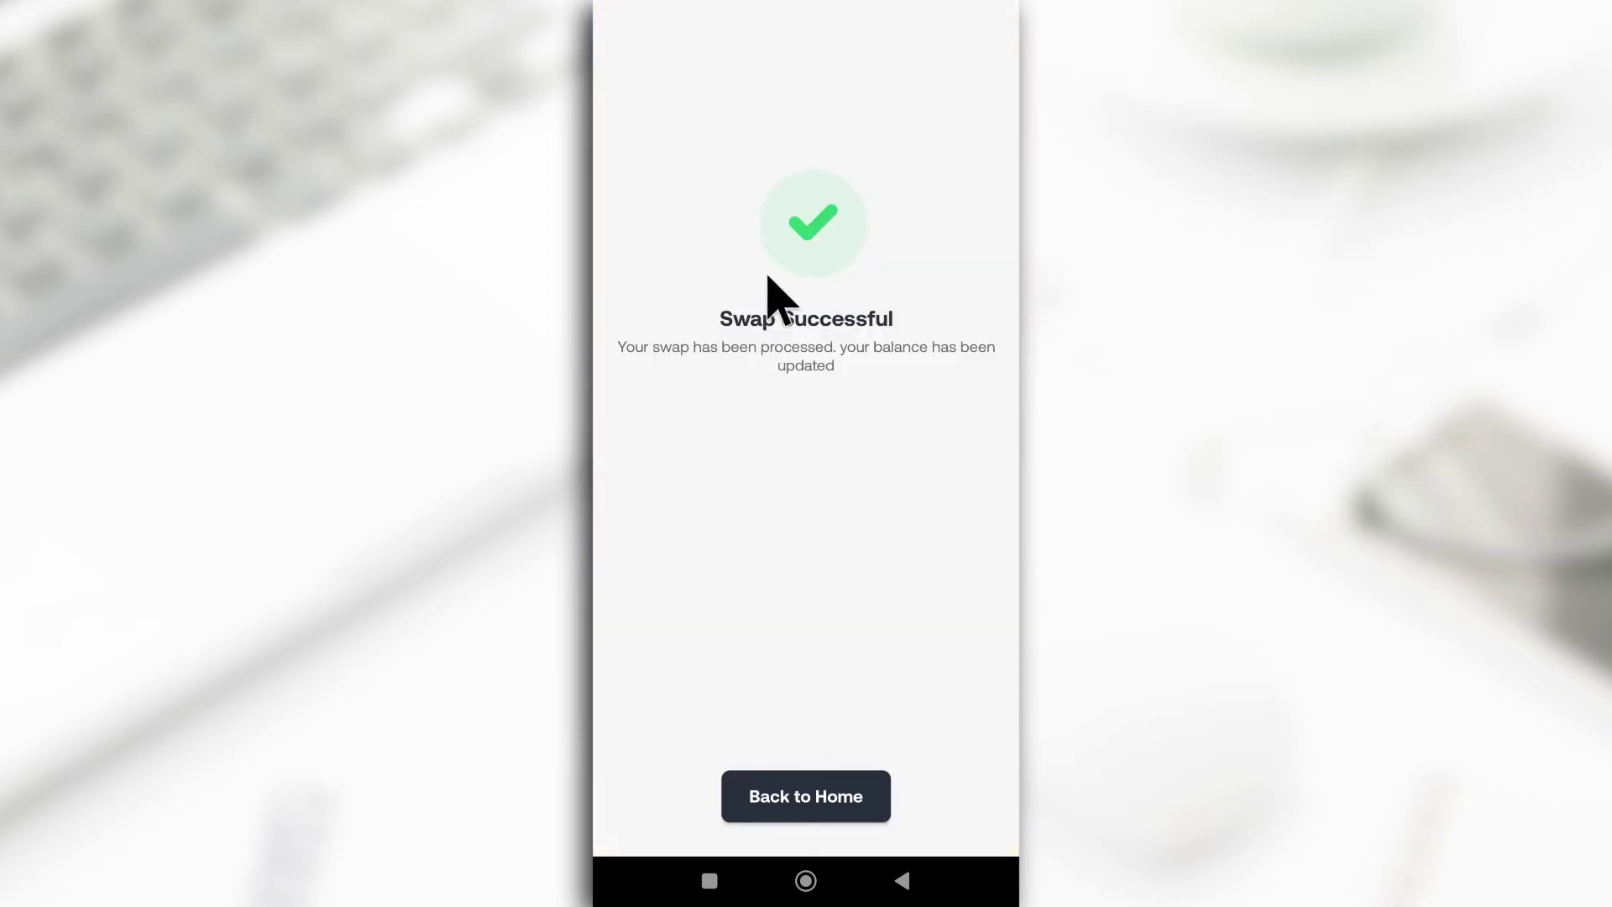
click(811, 798)
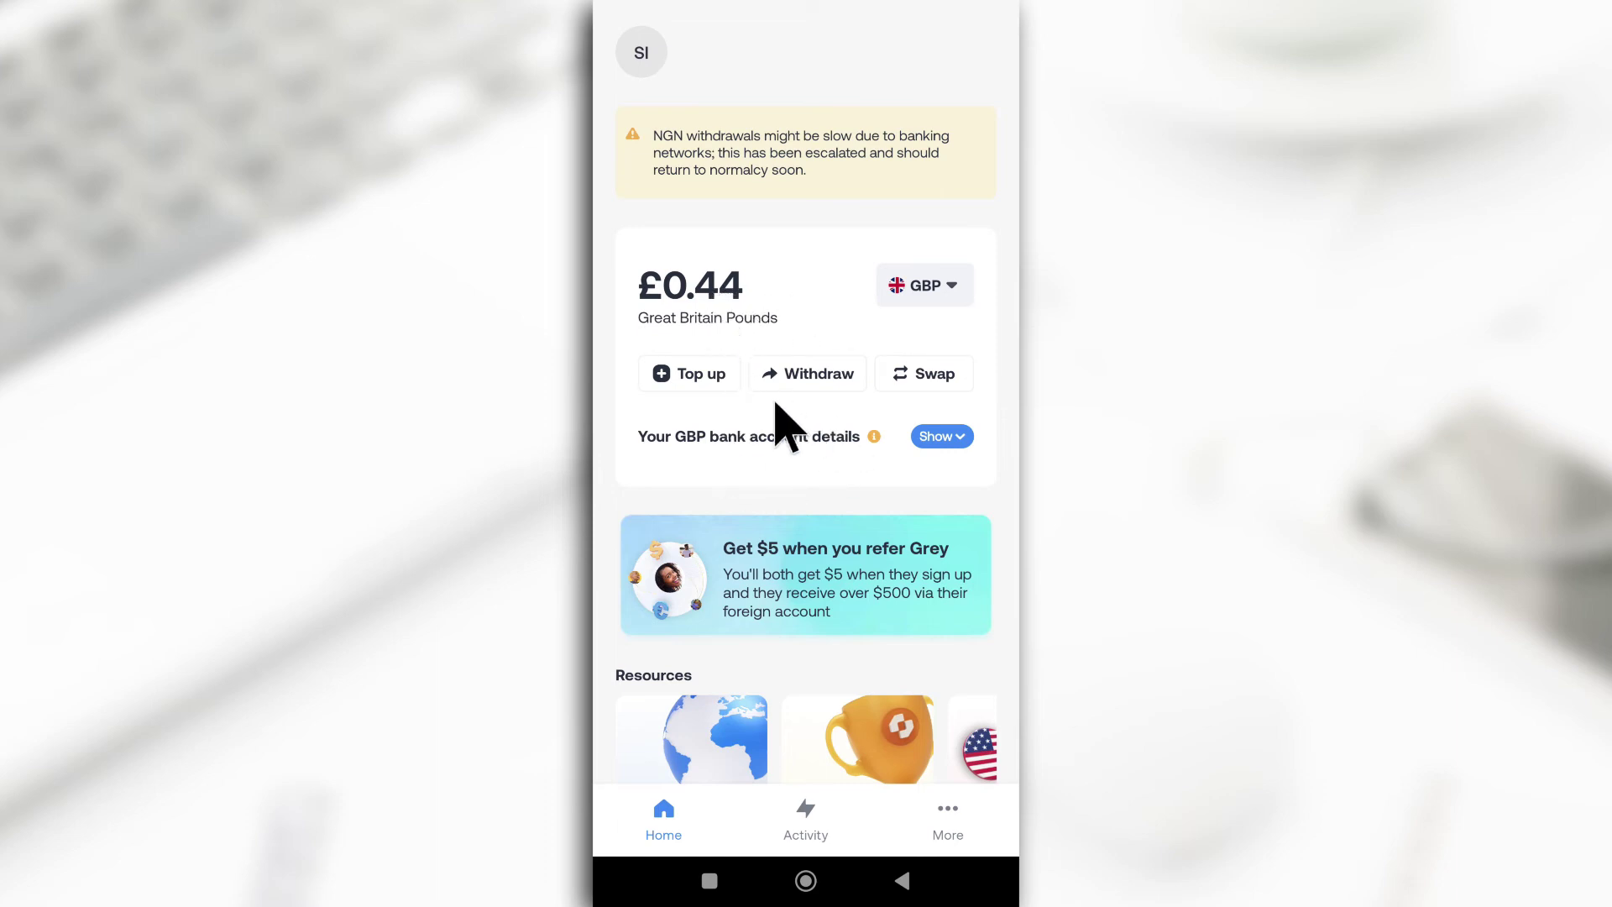
click(918, 287)
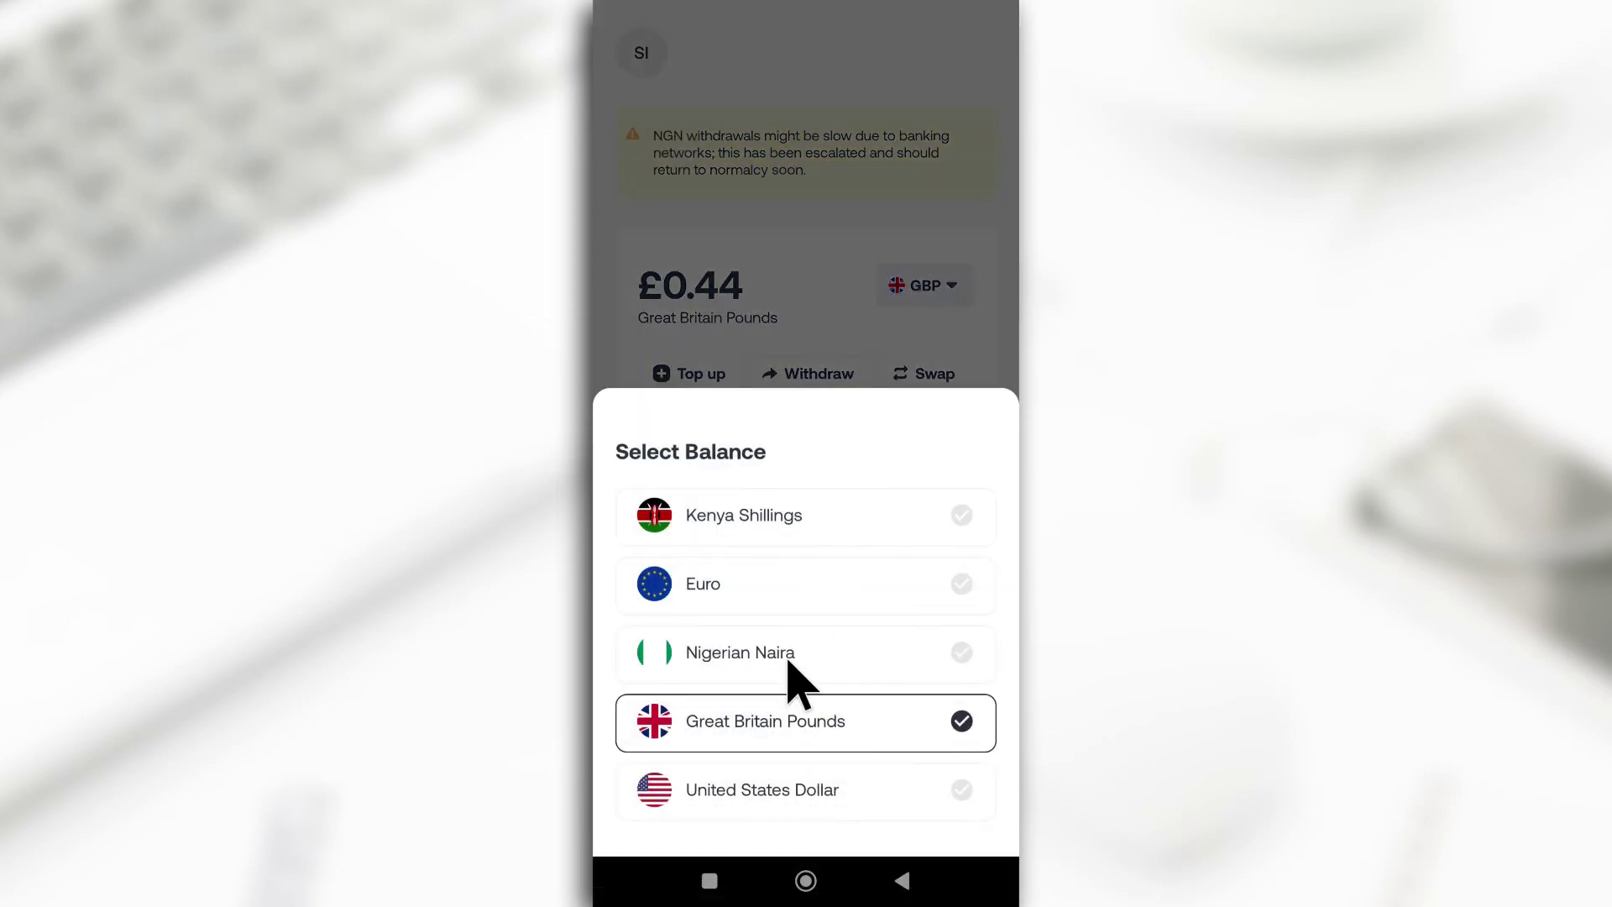
click(787, 658)
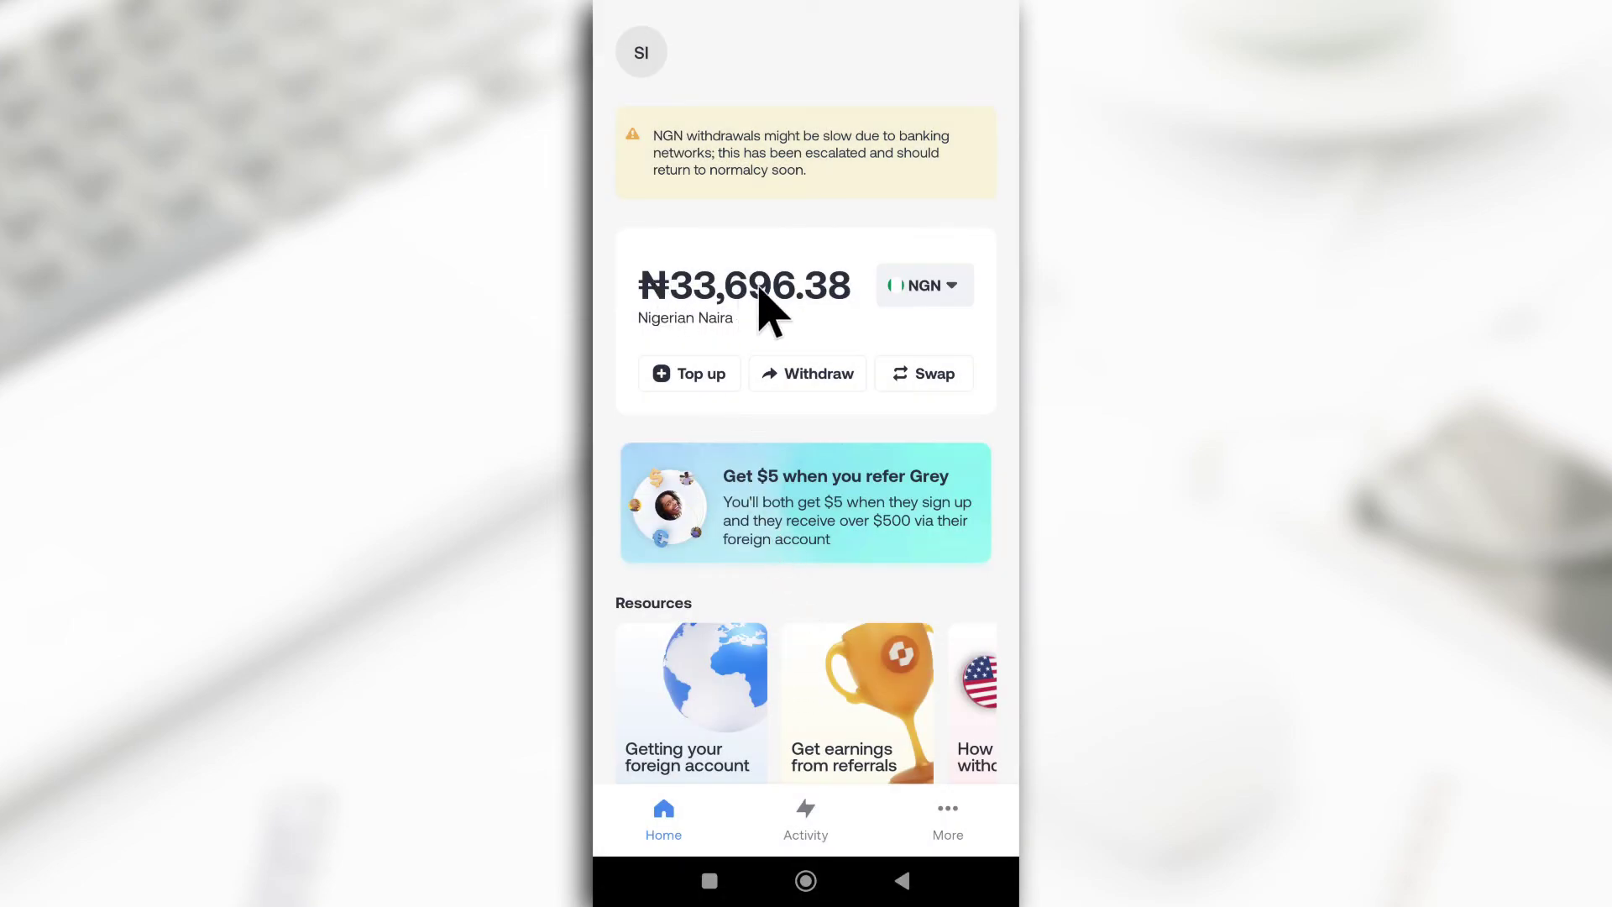
click(793, 391)
Withdraw 33696.38 to the saved Kuda recipient and try to continue
click(750, 210)
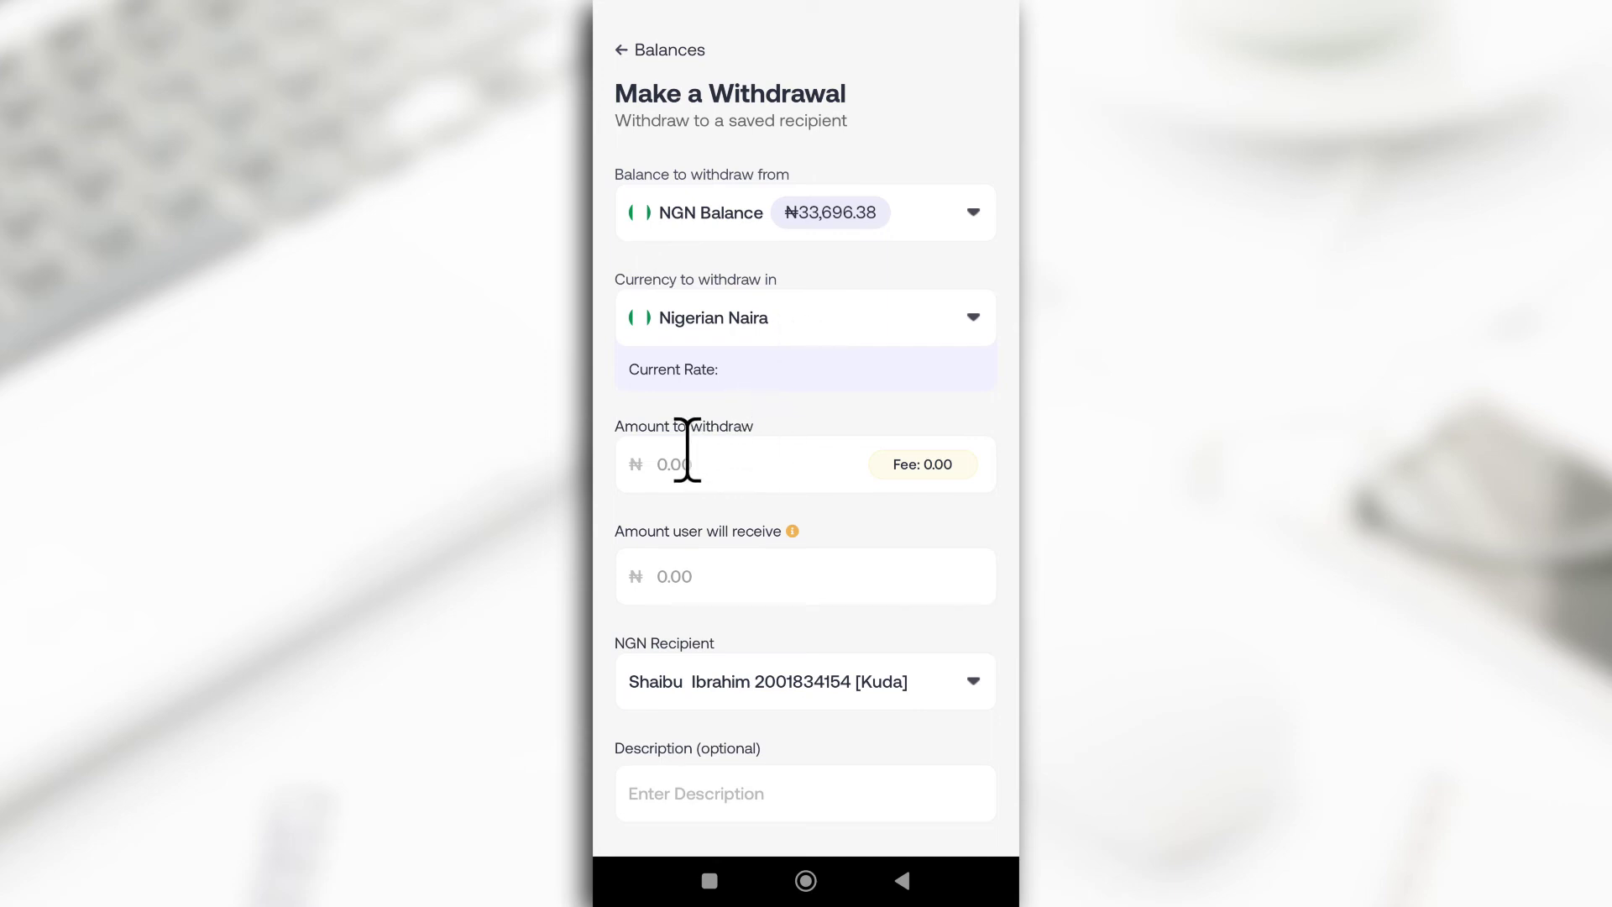
click(750, 469)
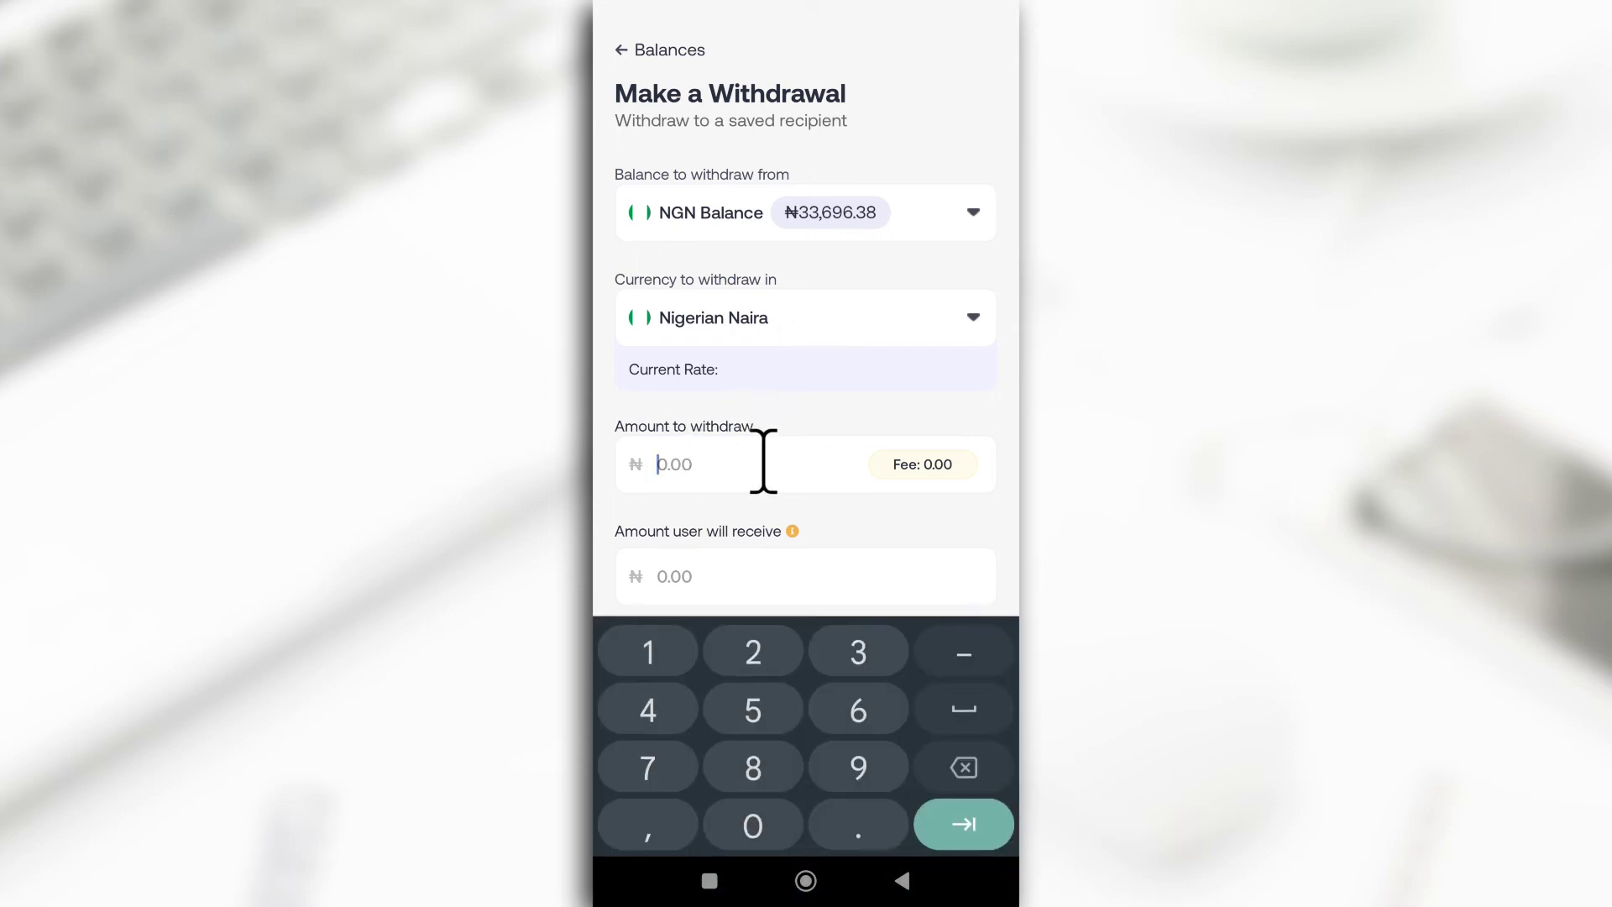
text(33696.38)
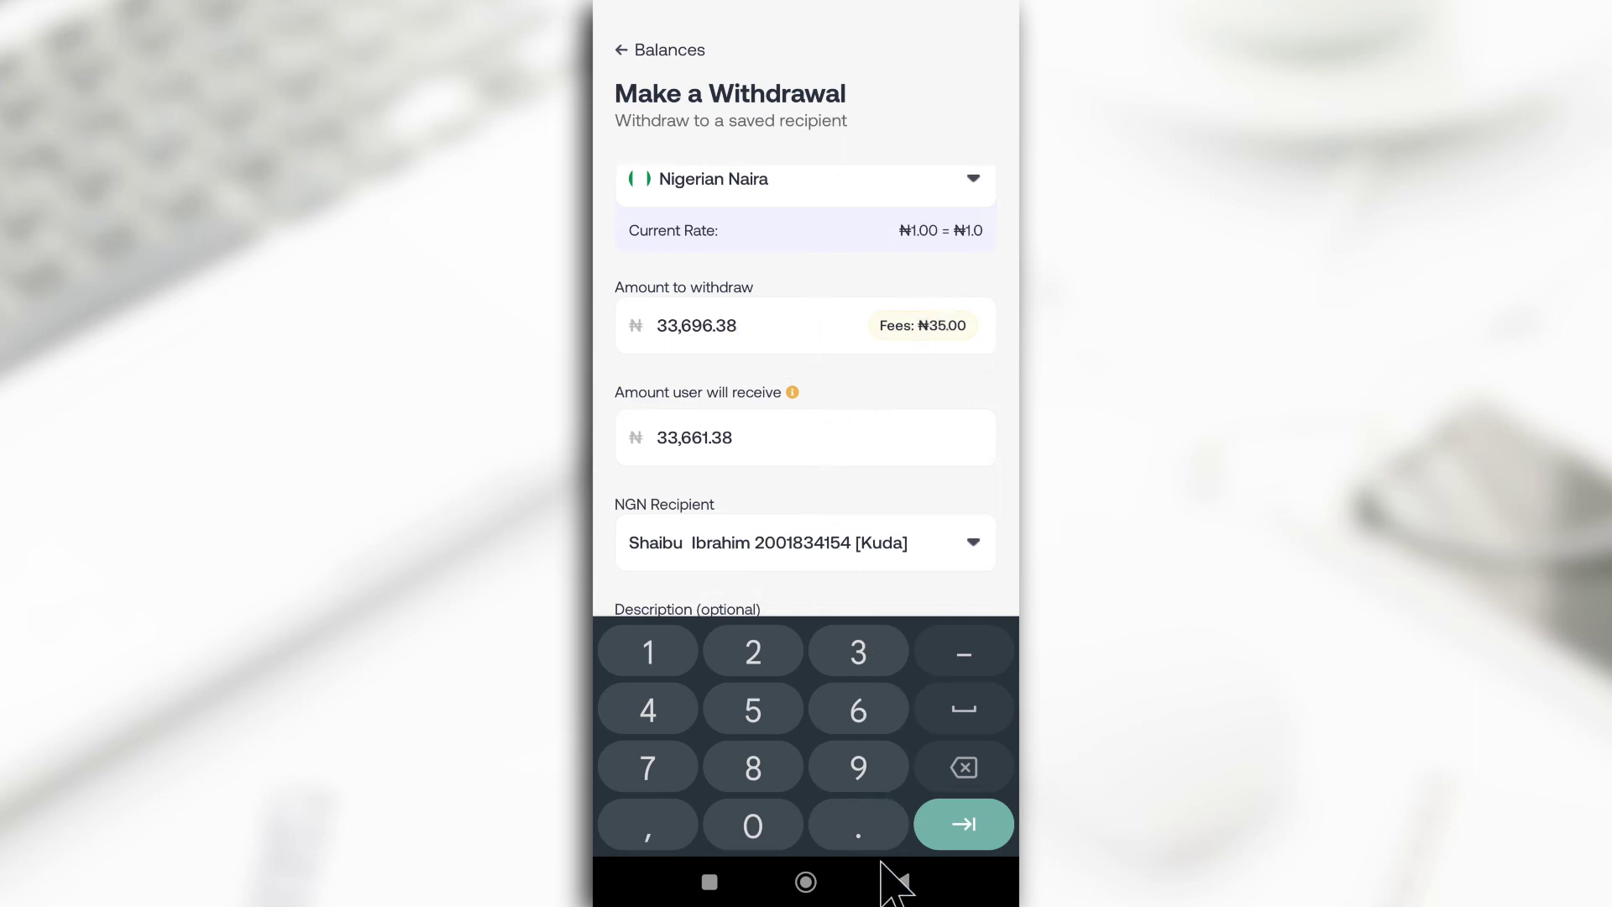
click(899, 883)
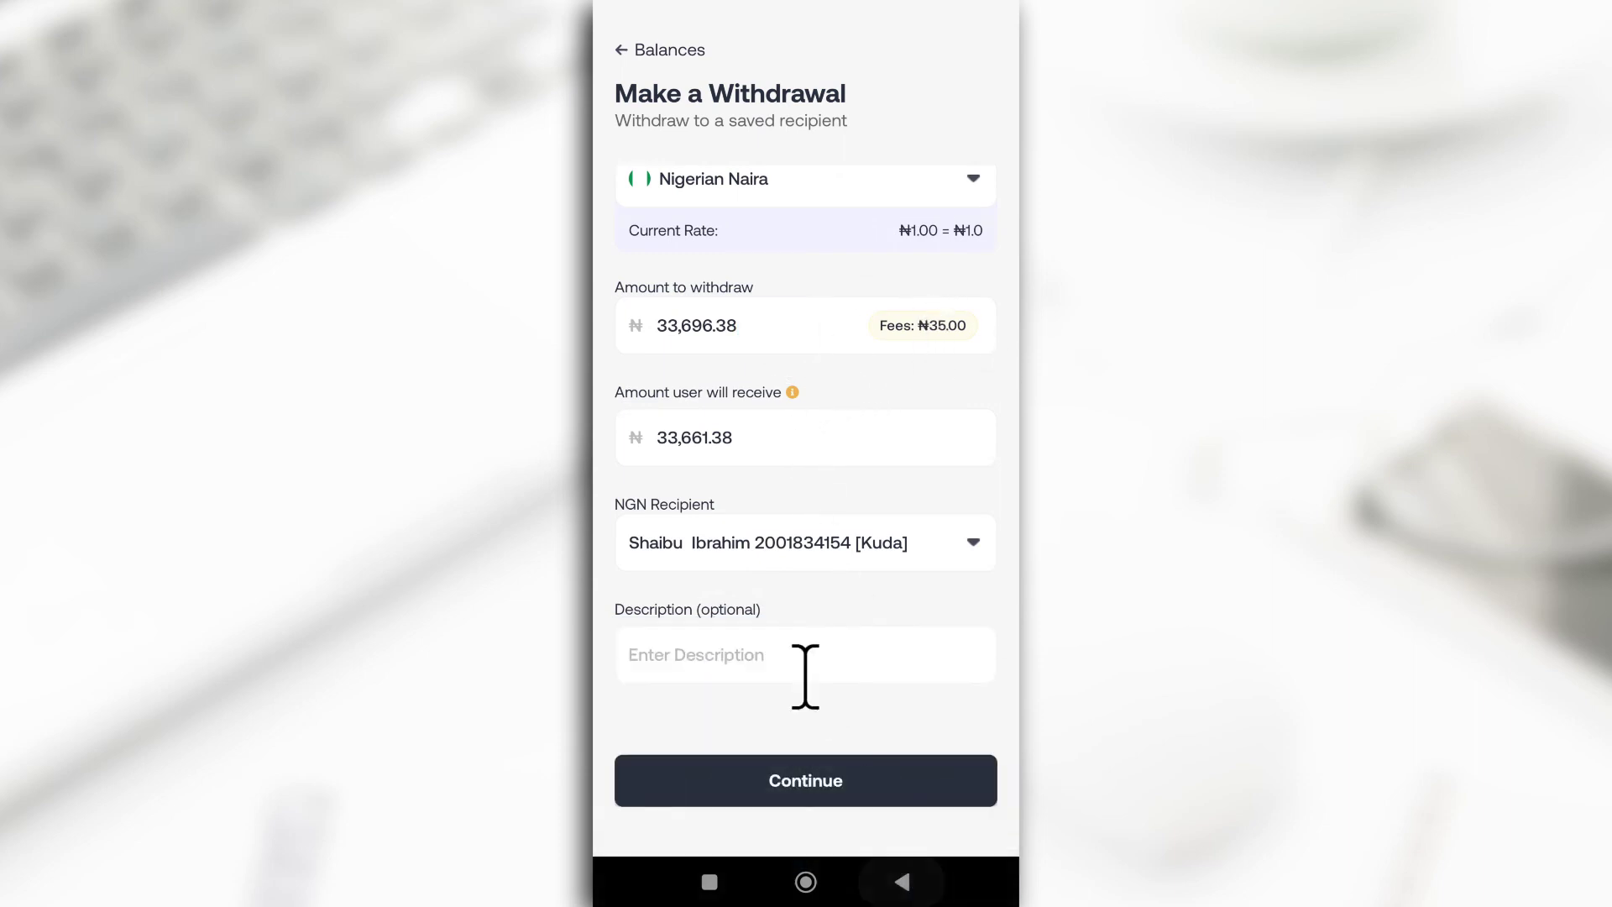
click(797, 782)
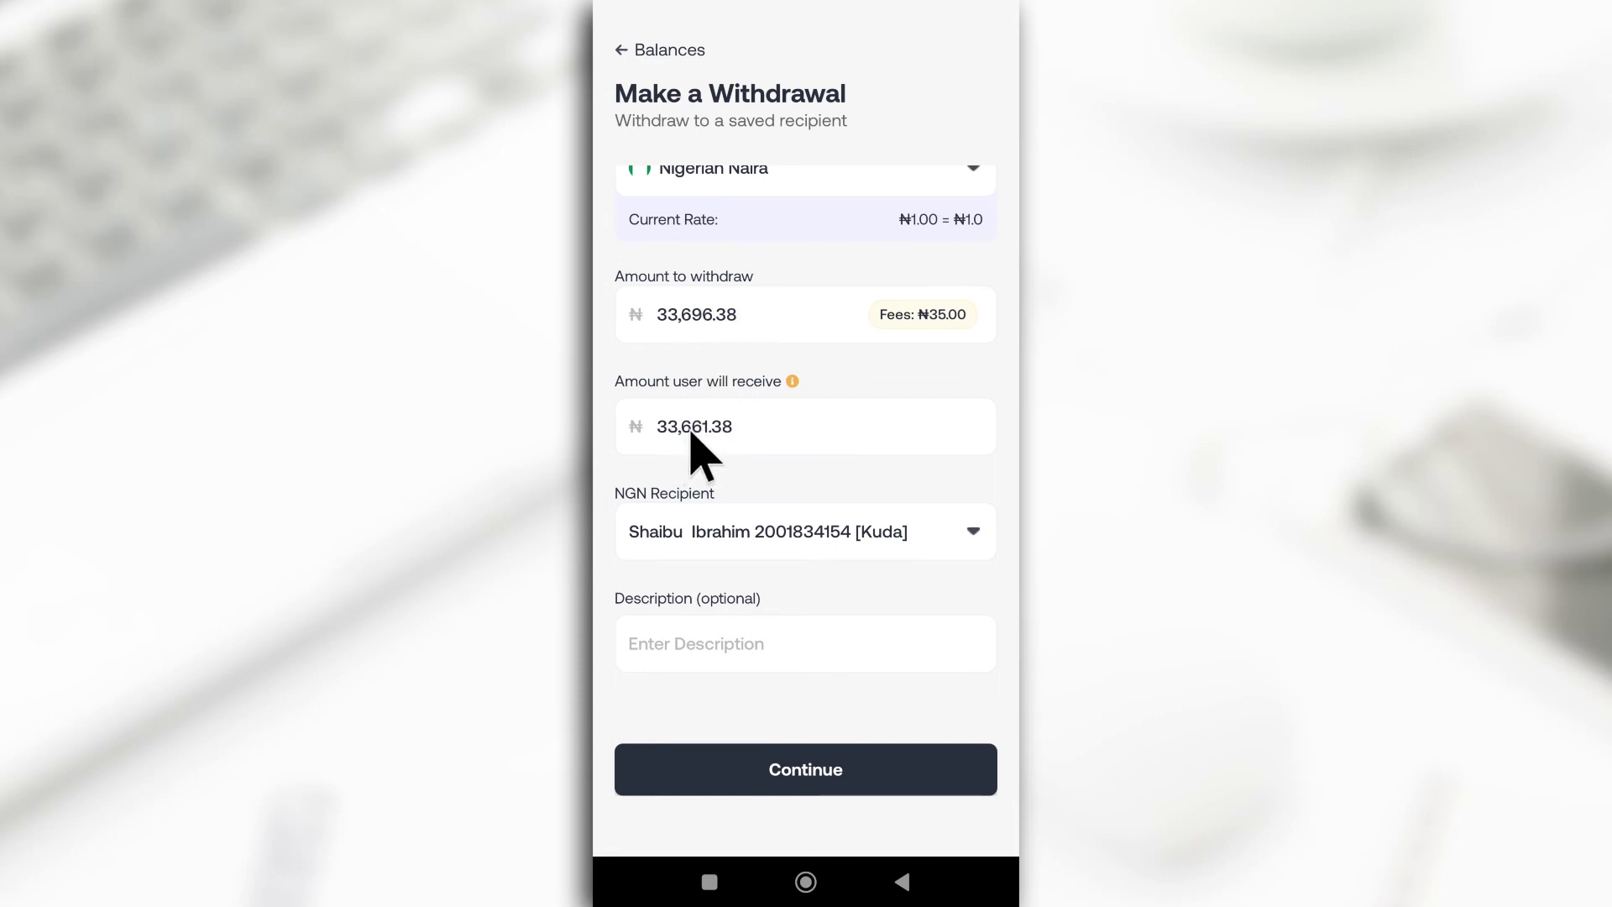
Correct the withdrawal amount to 33,661.38 and continue to the review
click(706, 327)
key(BackSpace)
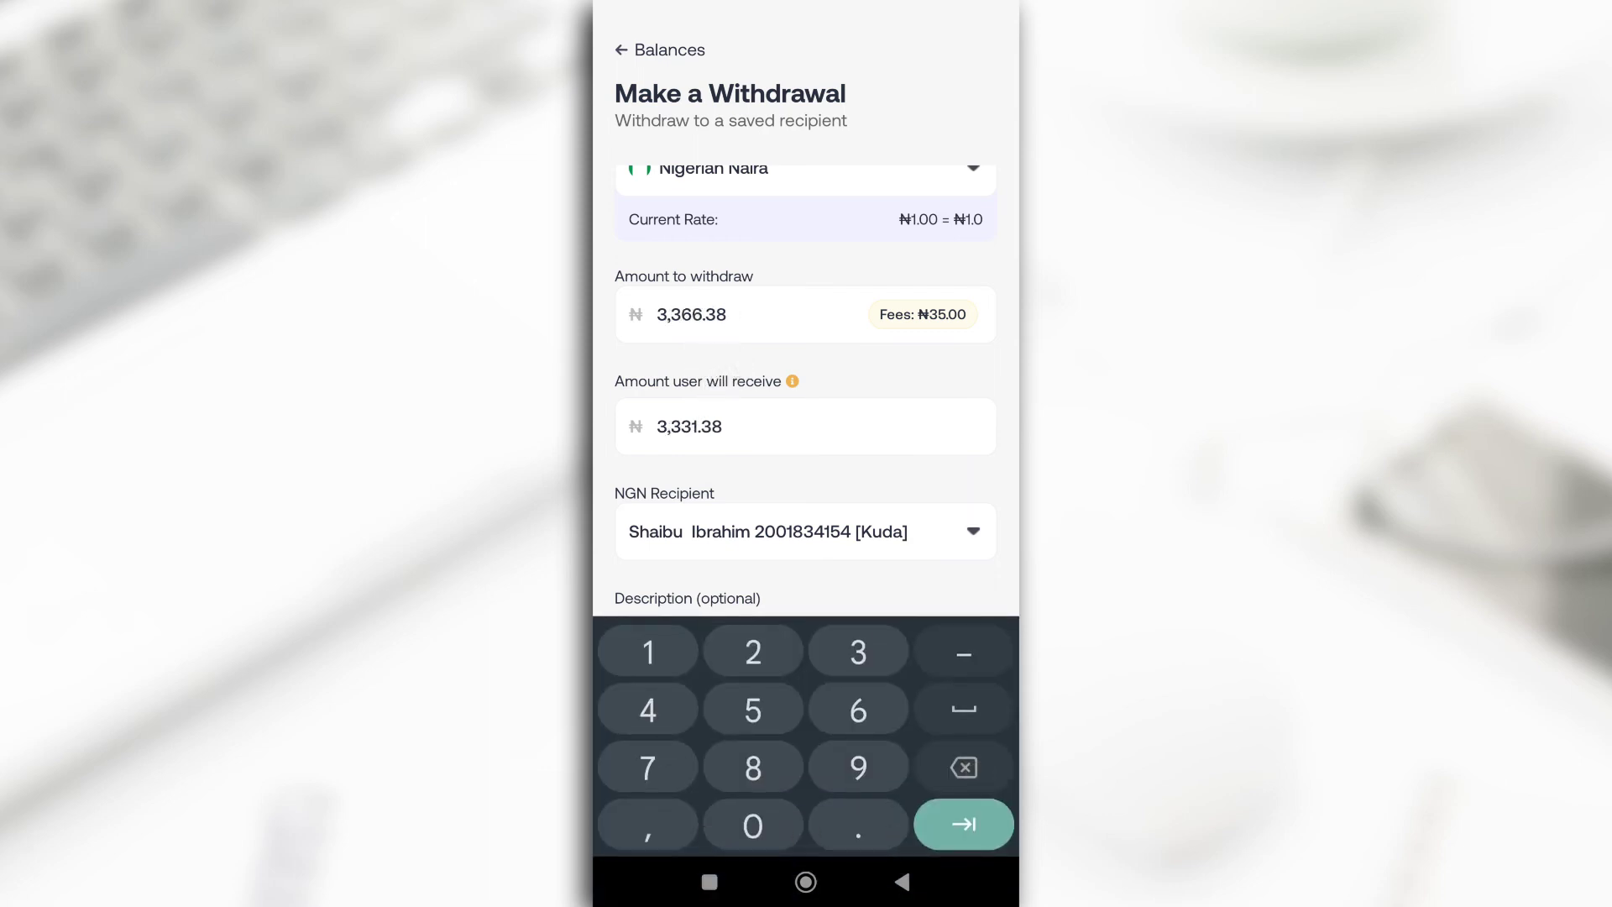
text(1)
key(Tab)
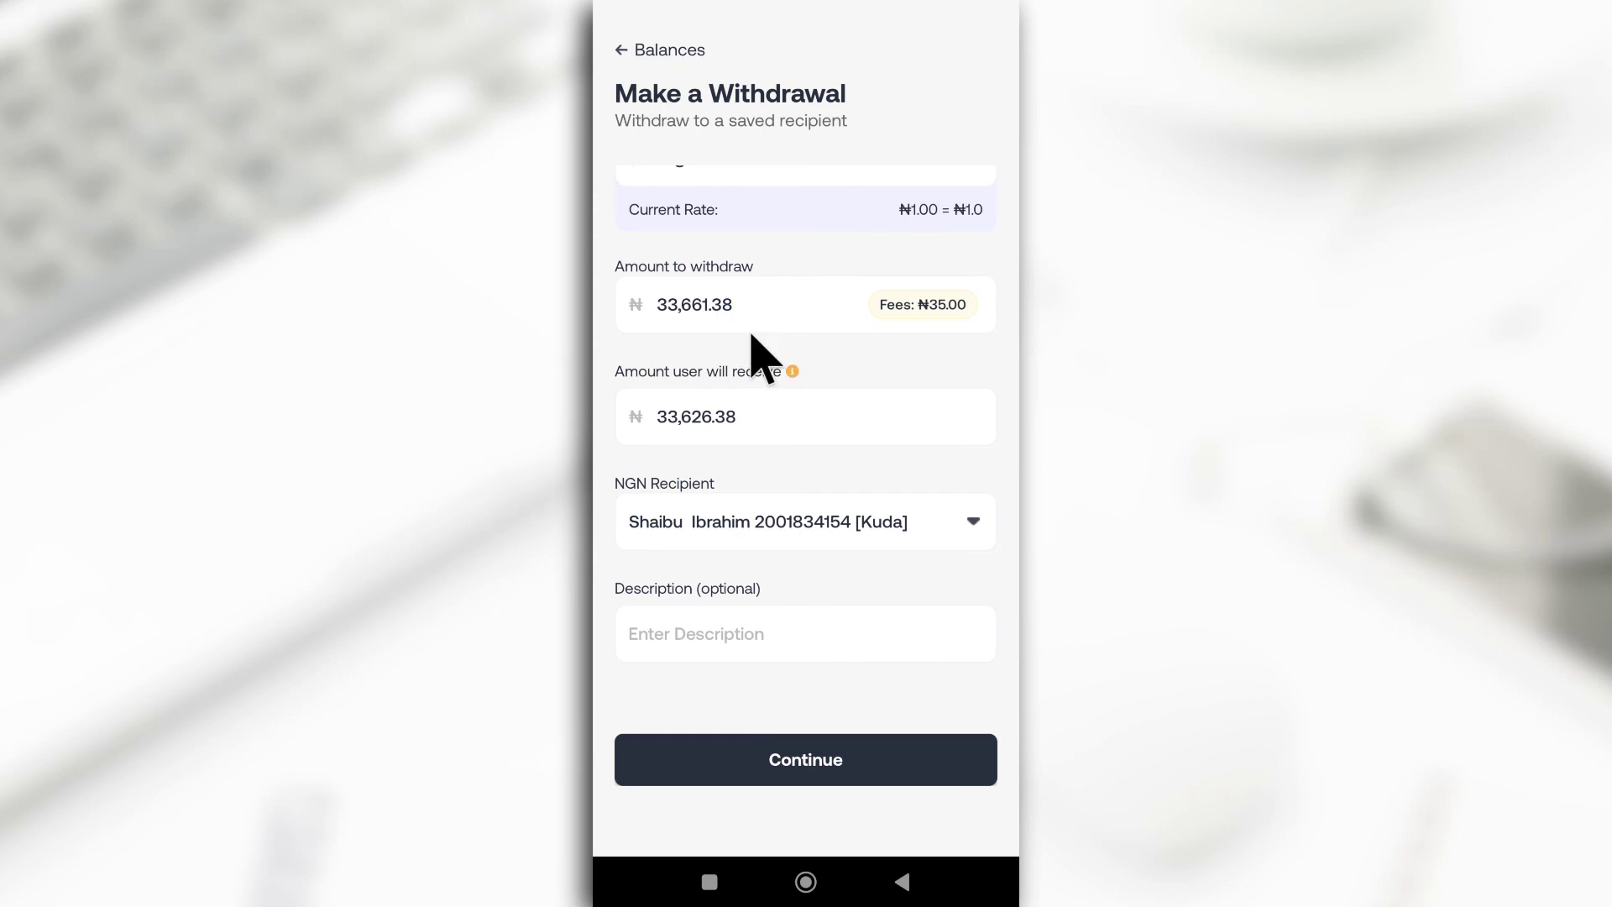
click(792, 777)
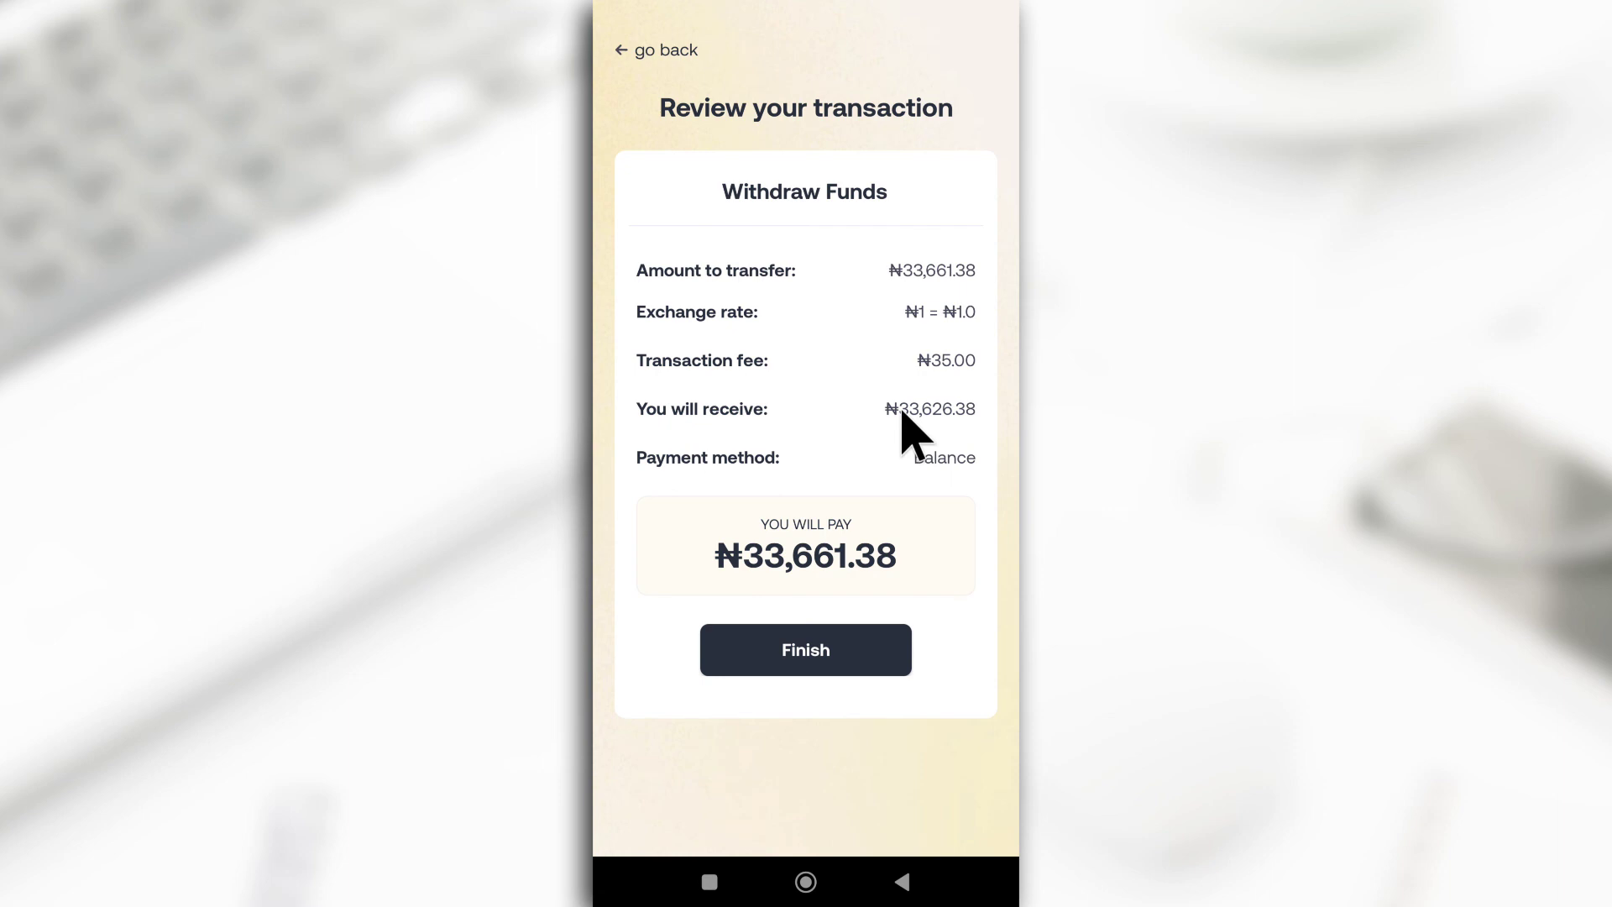
Confirm the ₦33,661.38 withdrawal and return home to the ₦35.00 Naira balance
click(800, 654)
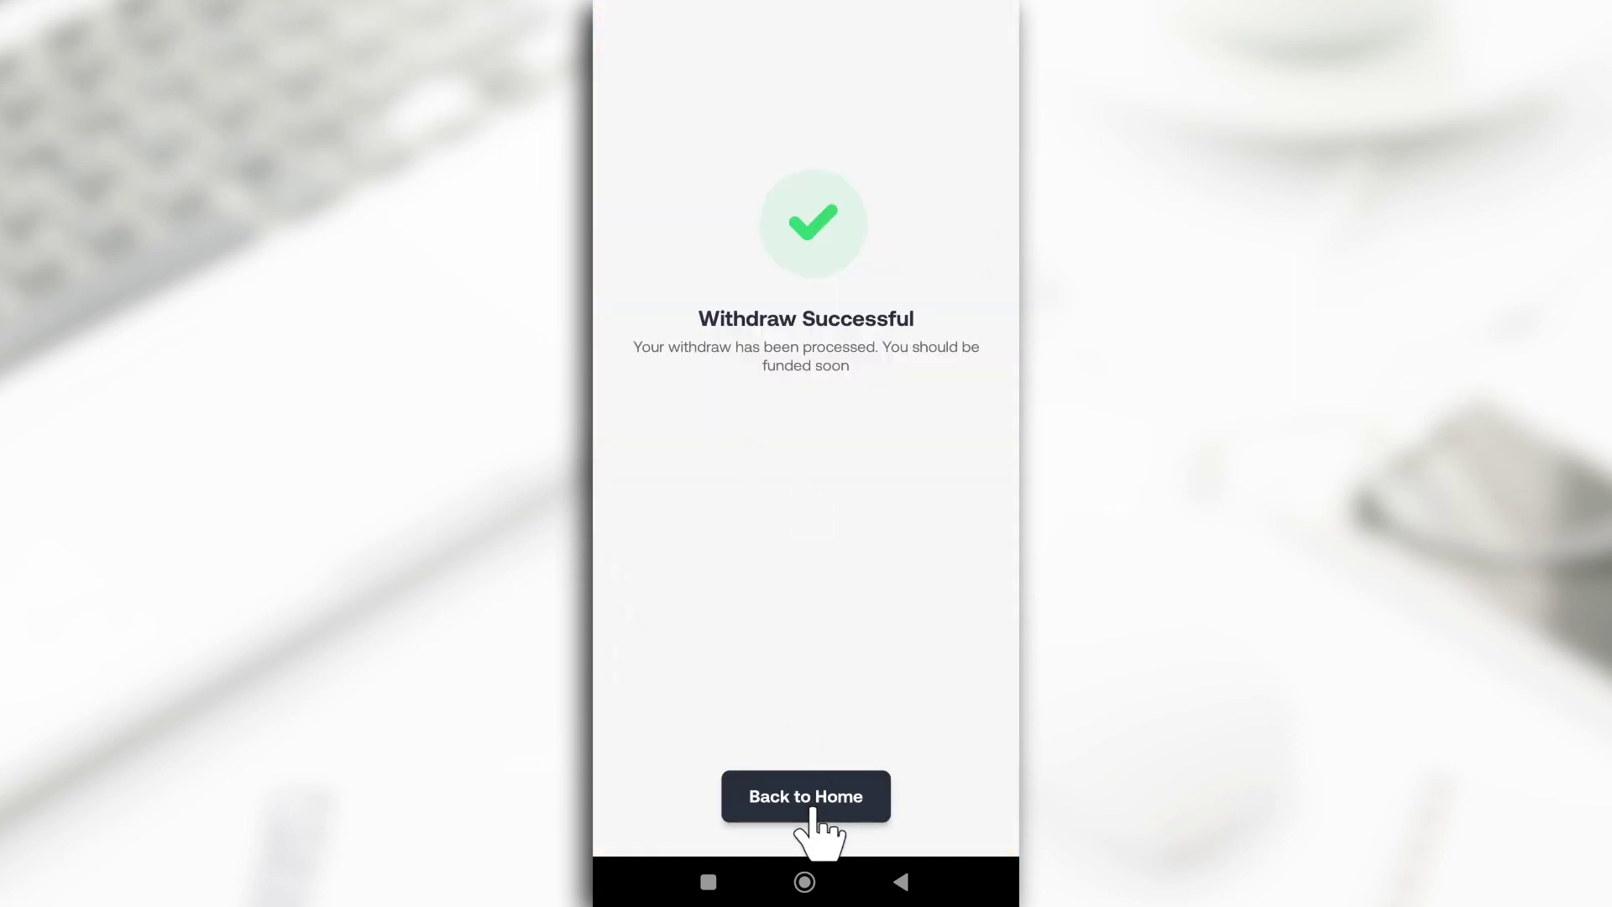
click(813, 808)
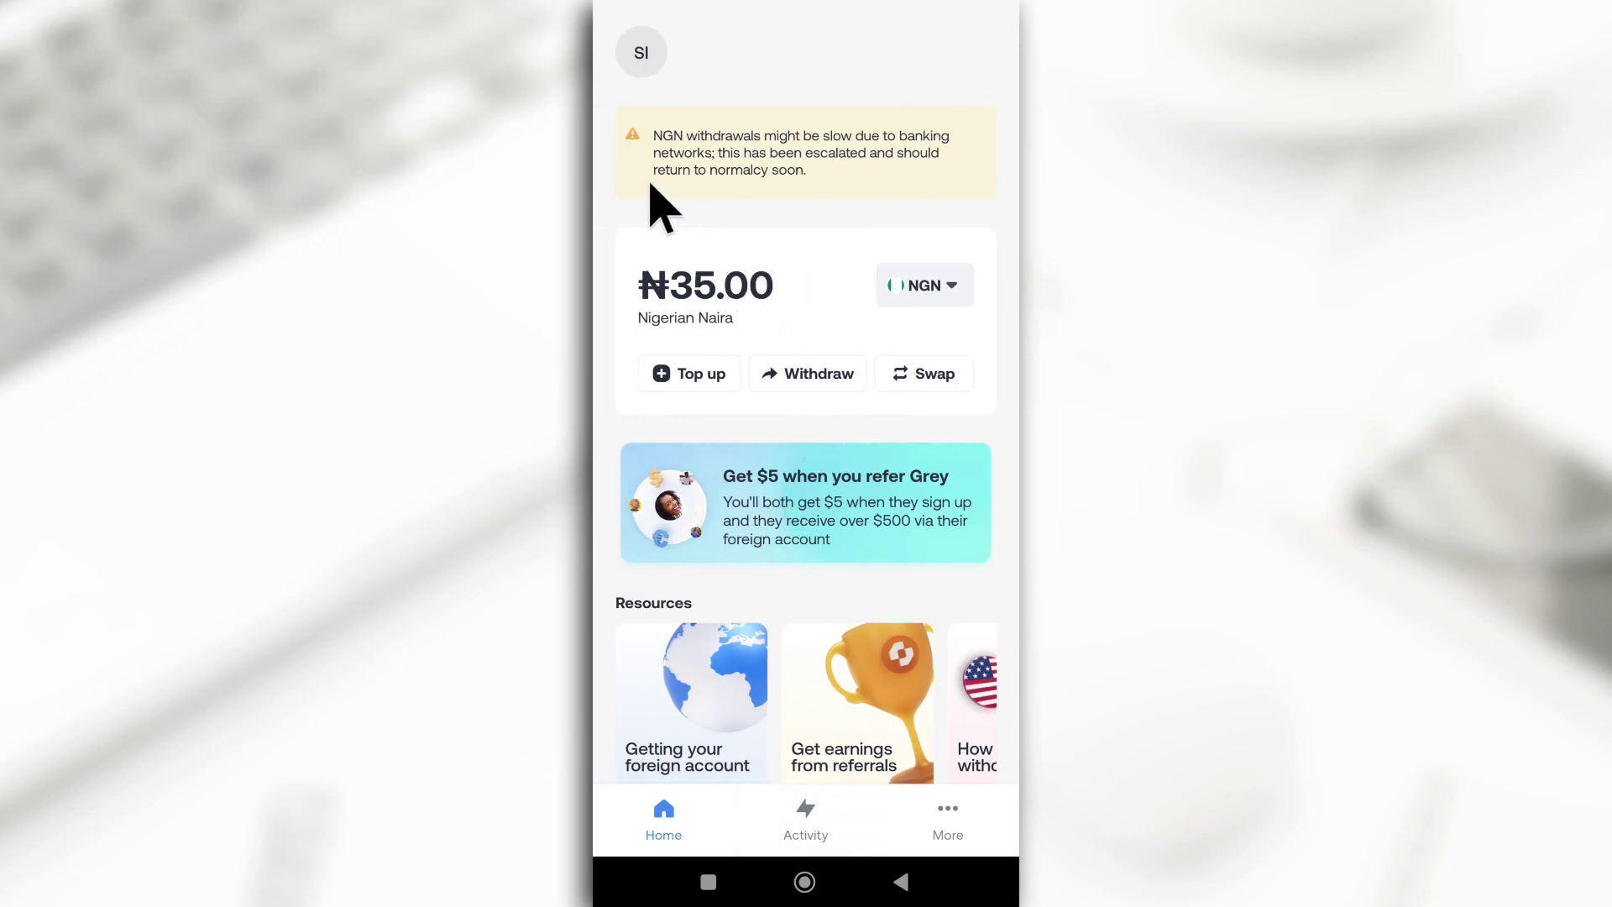